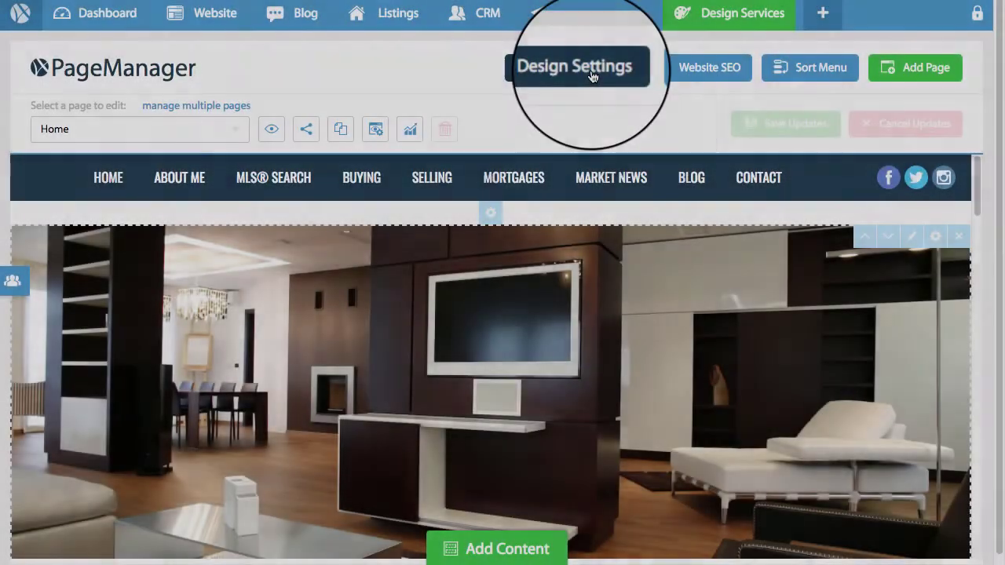
- Look through the site design and search engine settings, then close them
click(591, 73)
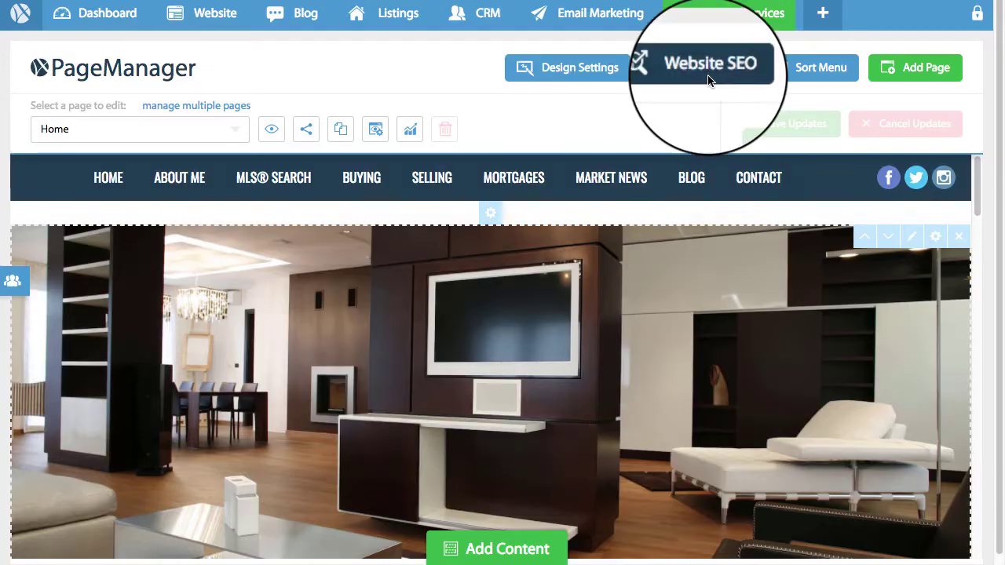
click(709, 79)
scroll(786, 189, down, 3)
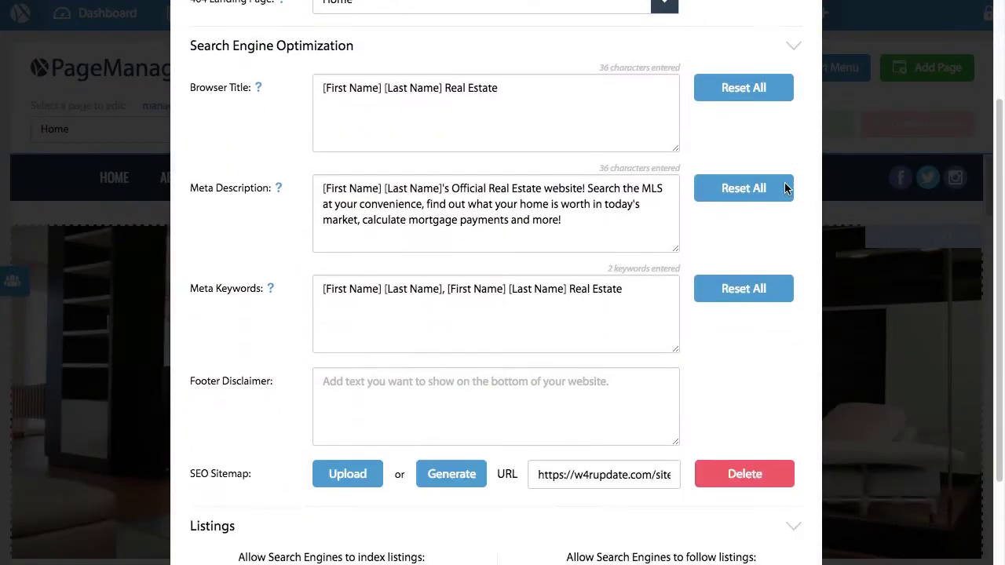
scroll(785, 189, up, 3)
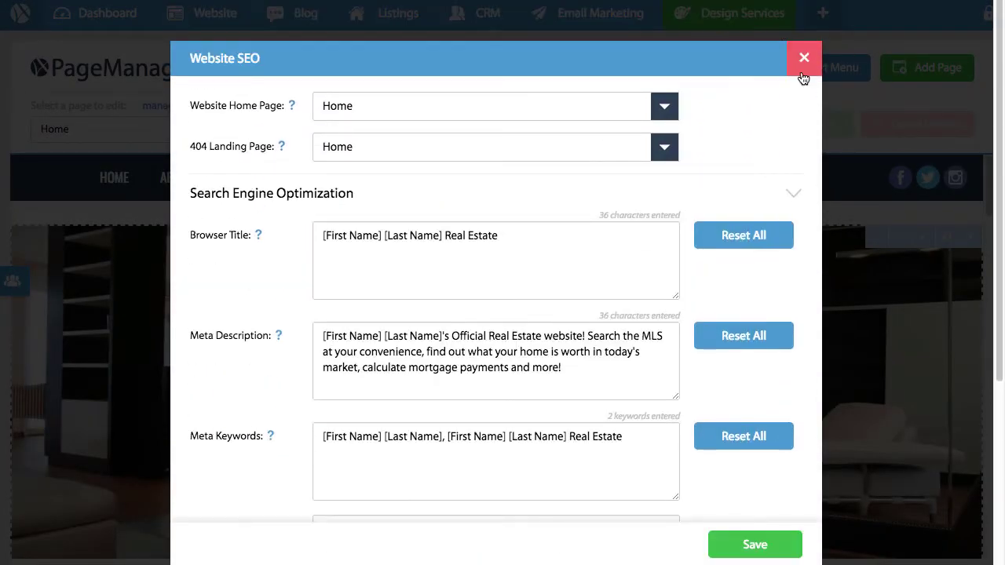
click(801, 72)
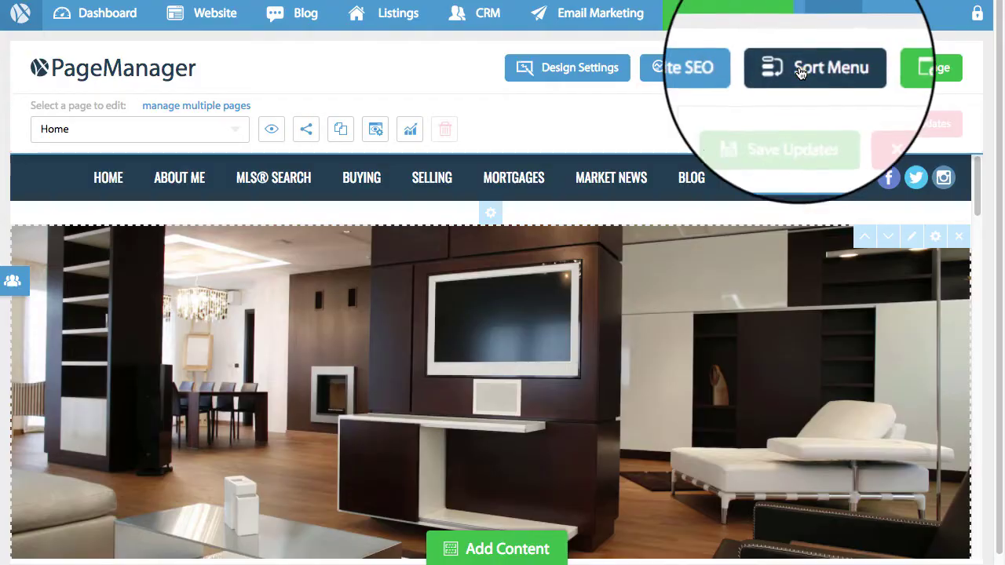
- Reorder an entry in the site menu ordering list
click(799, 69)
scroll(707, 158, down, 3)
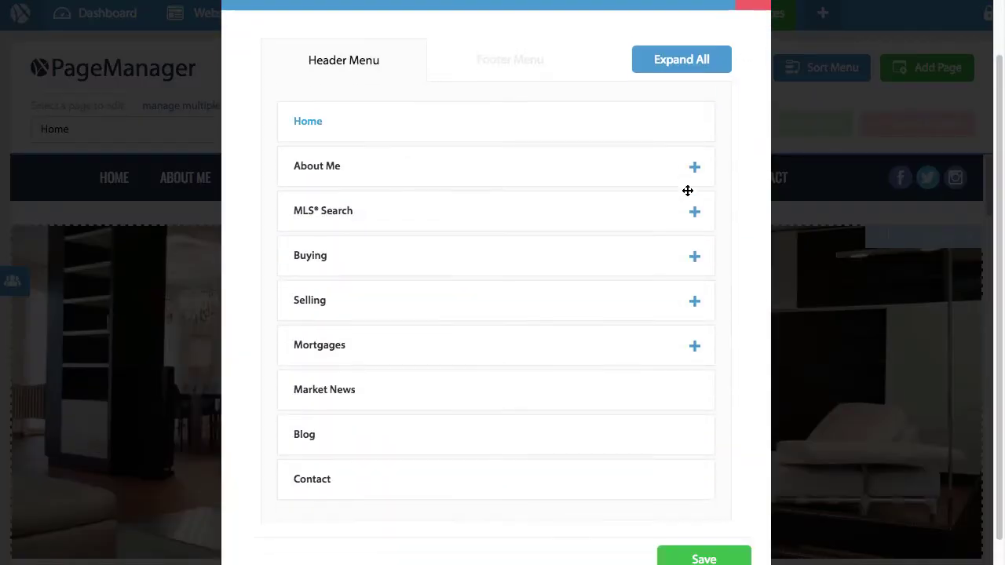
drag(623, 183, 614, 194)
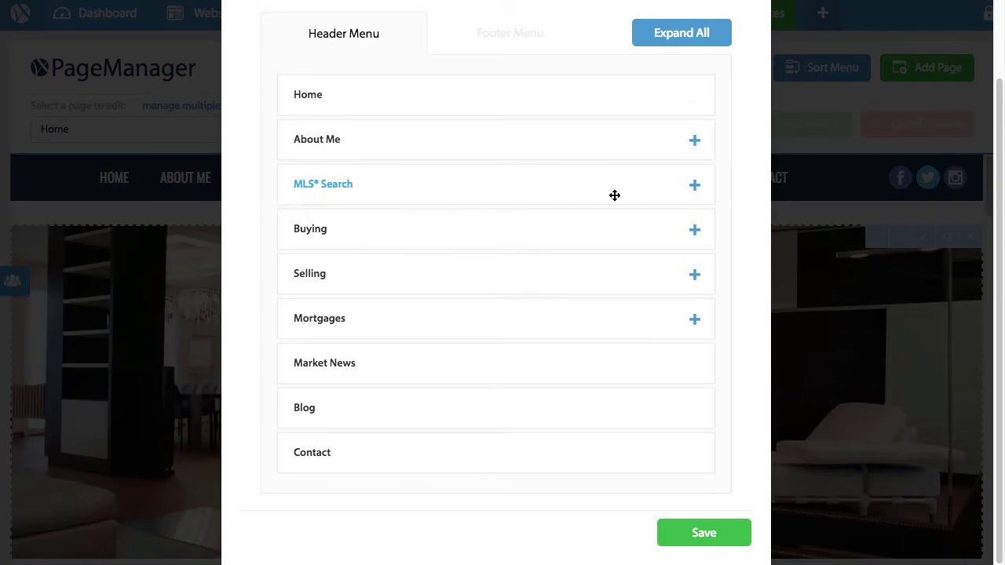
scroll(707, 125, up, 2)
click(752, 60)
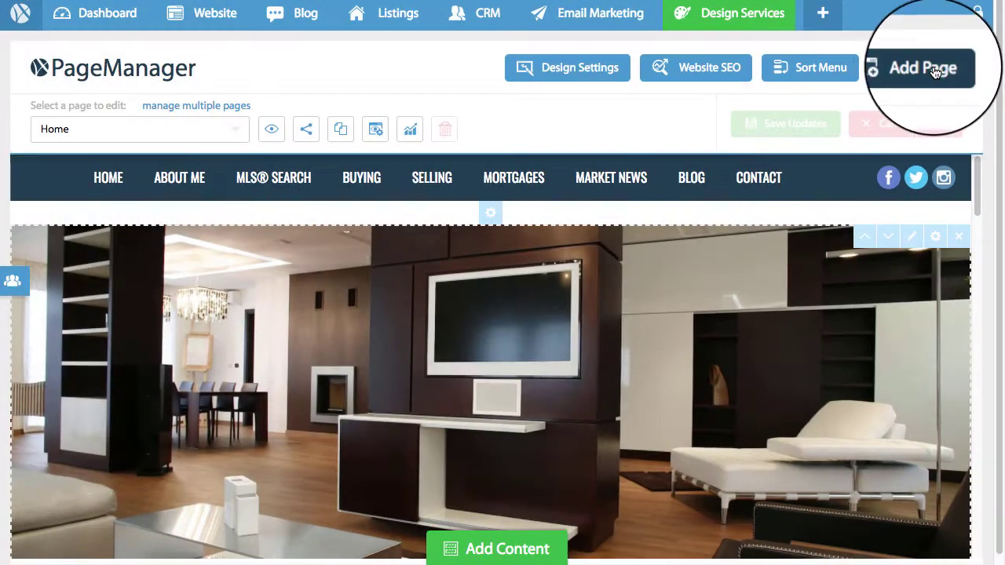
- Start a new page marked as a hidden sub page, then load the hidden Test page
click(925, 68)
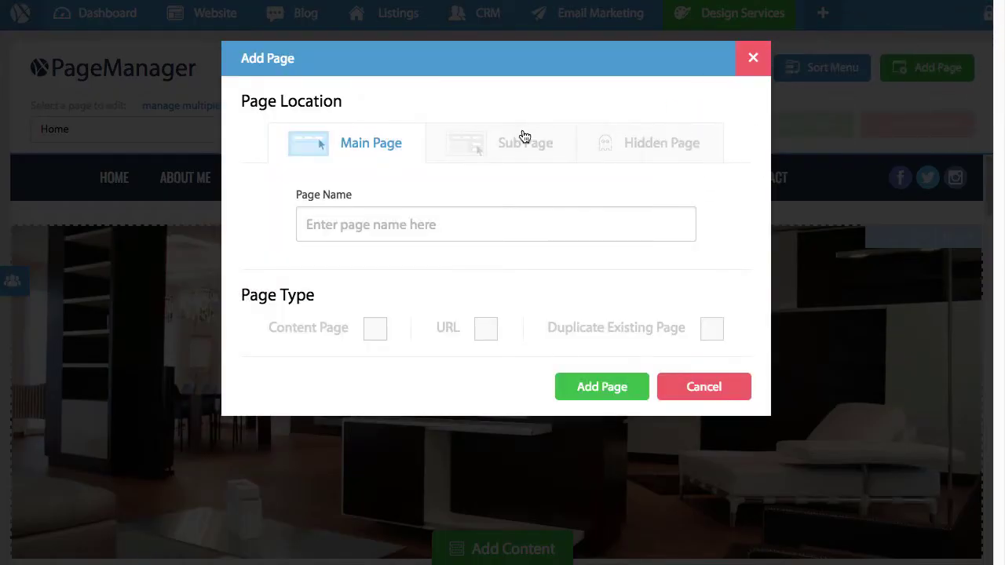
click(454, 153)
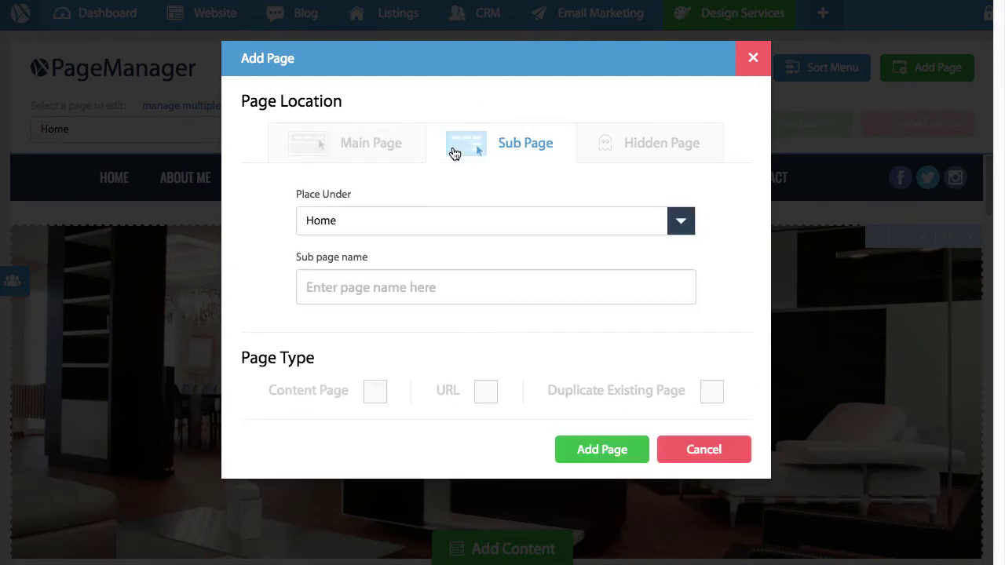
click(589, 157)
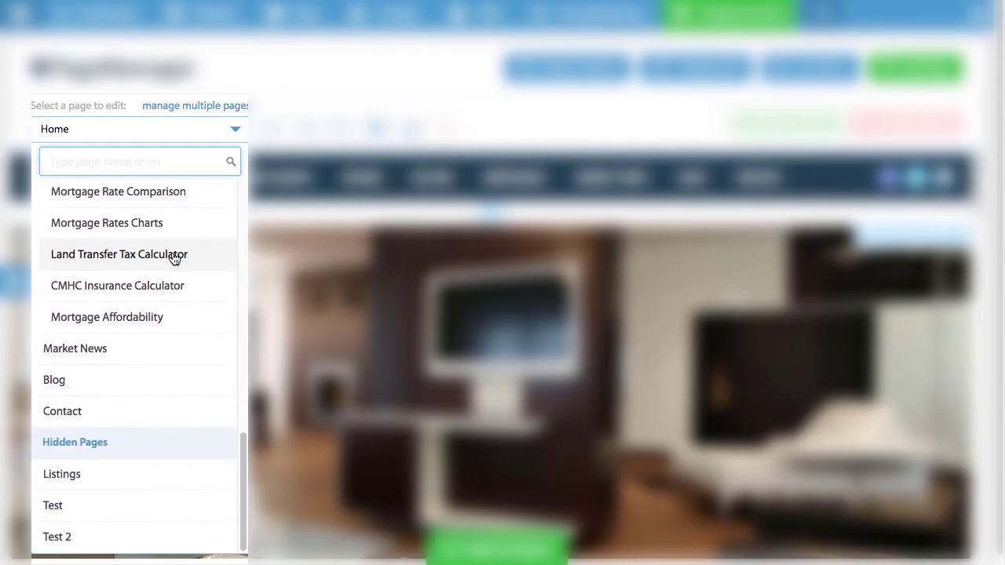
click(129, 508)
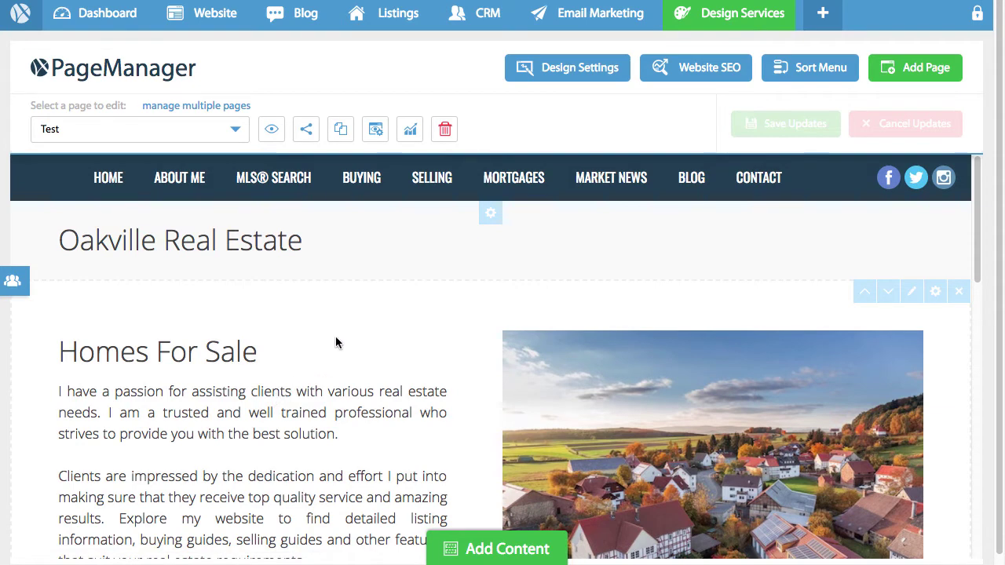
scroll(335, 337, down, 1)
scroll(335, 337, down, 1)
scroll(336, 336, down, 1)
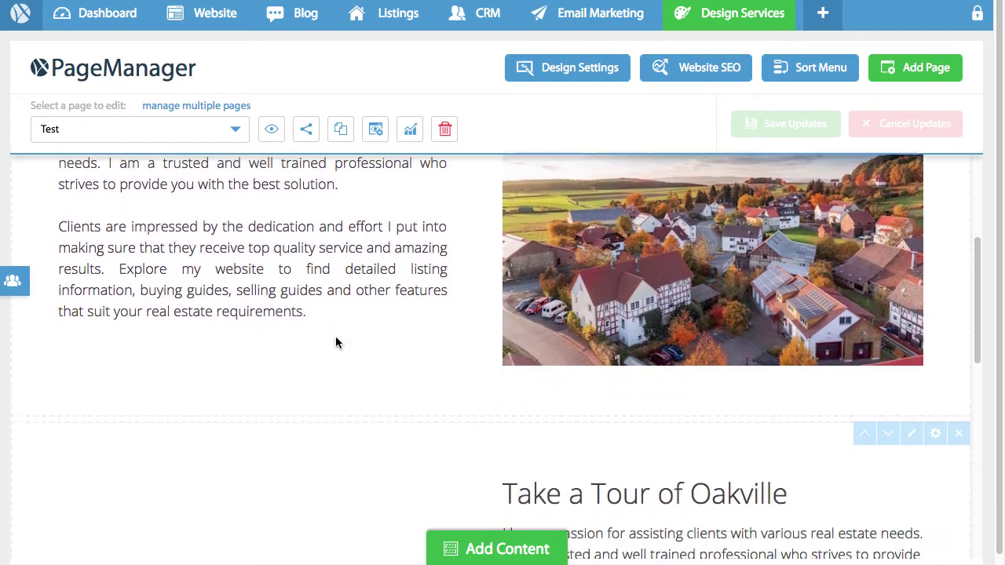
scroll(335, 342, down, 1)
scroll(335, 342, down, 2)
scroll(335, 342, up, 2)
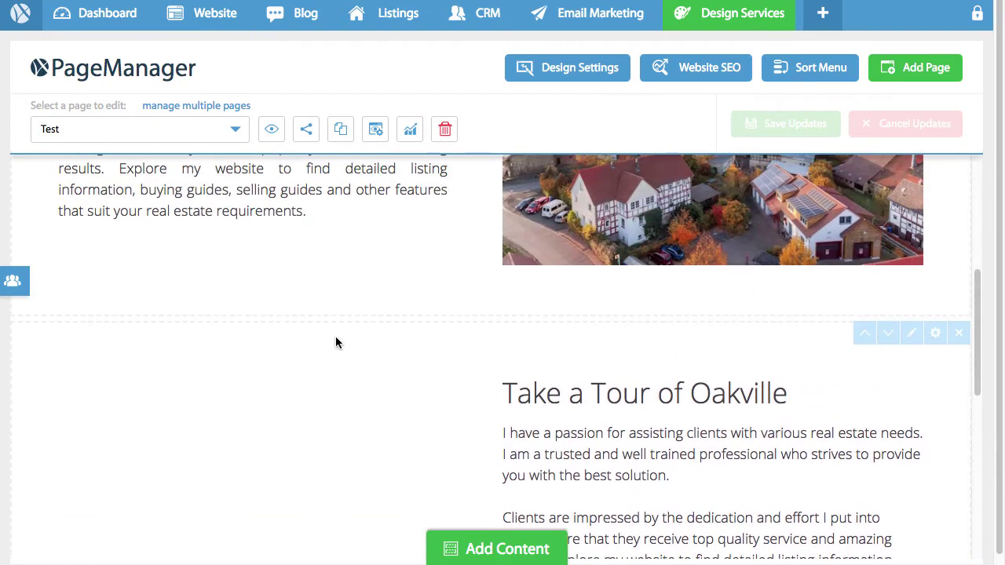
scroll(335, 343, up, 2)
scroll(335, 342, up, 1)
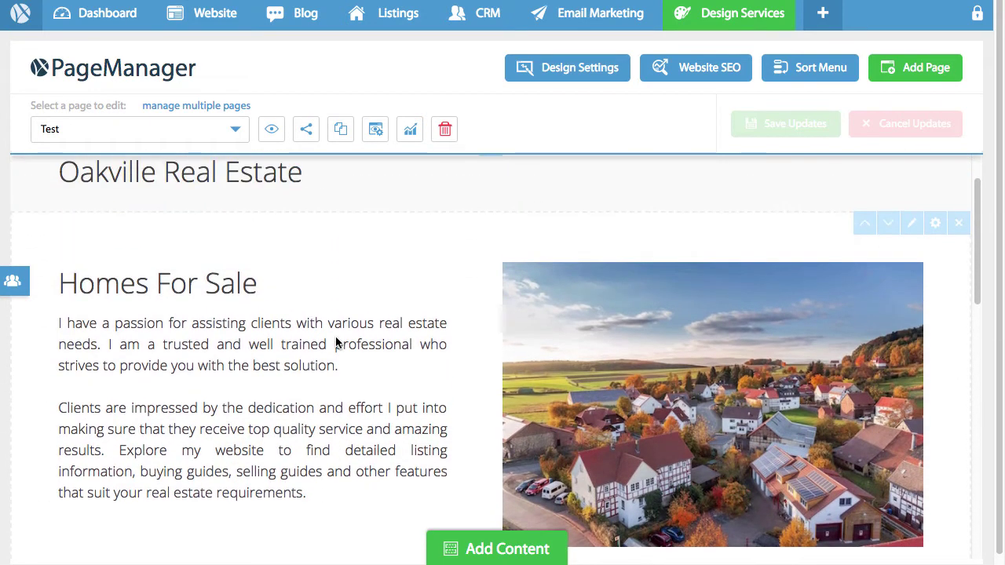
scroll(863, 262, down, 1)
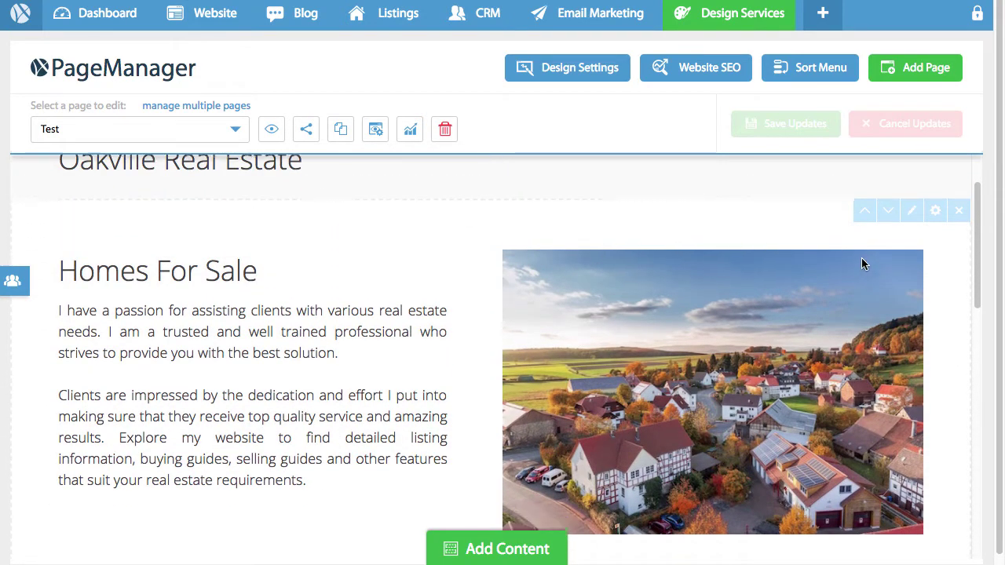
scroll(861, 262, up, 1)
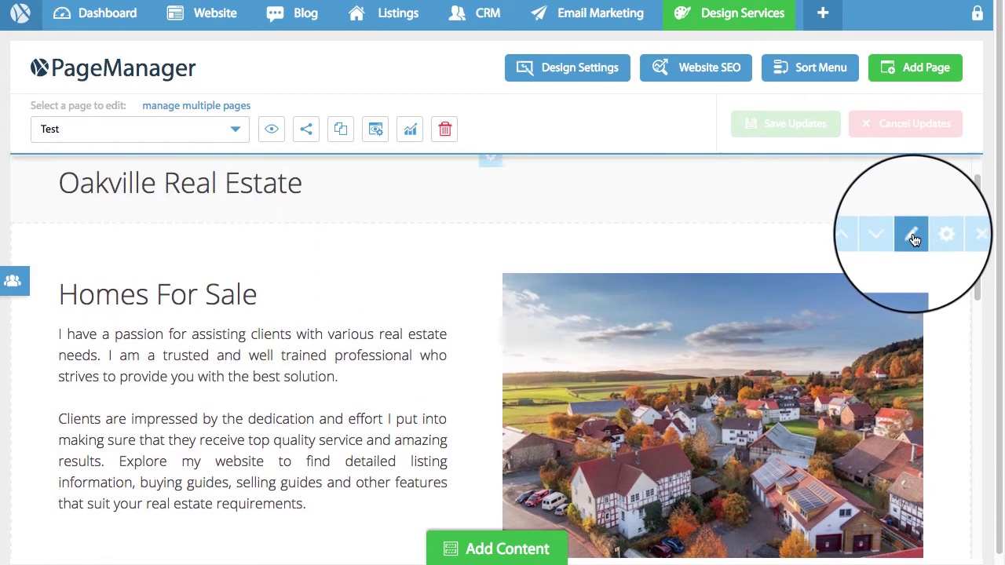
scroll(911, 259, down, 2)
scroll(908, 279, down, 1)
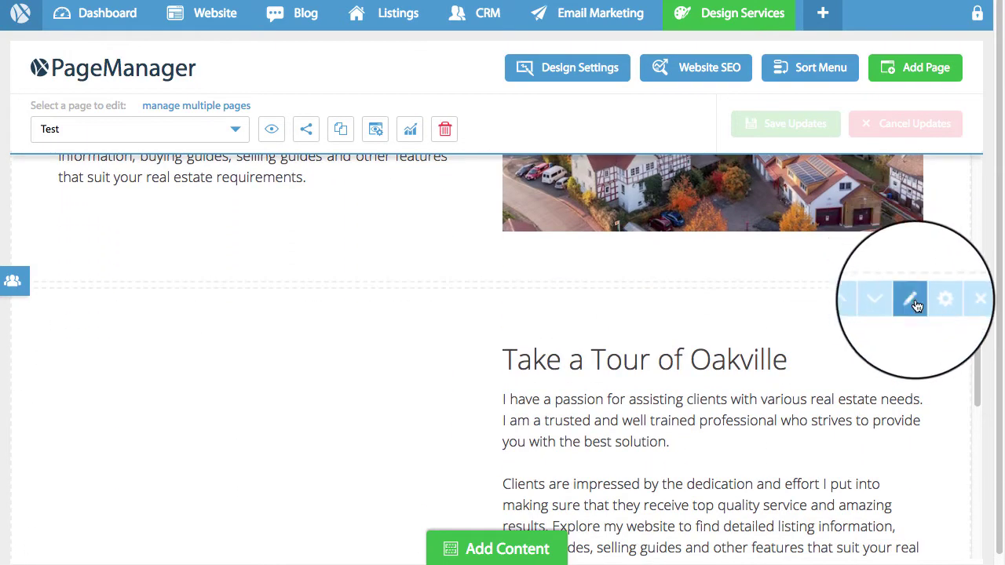
scroll(914, 317, up, 1)
scroll(912, 348, up, 2)
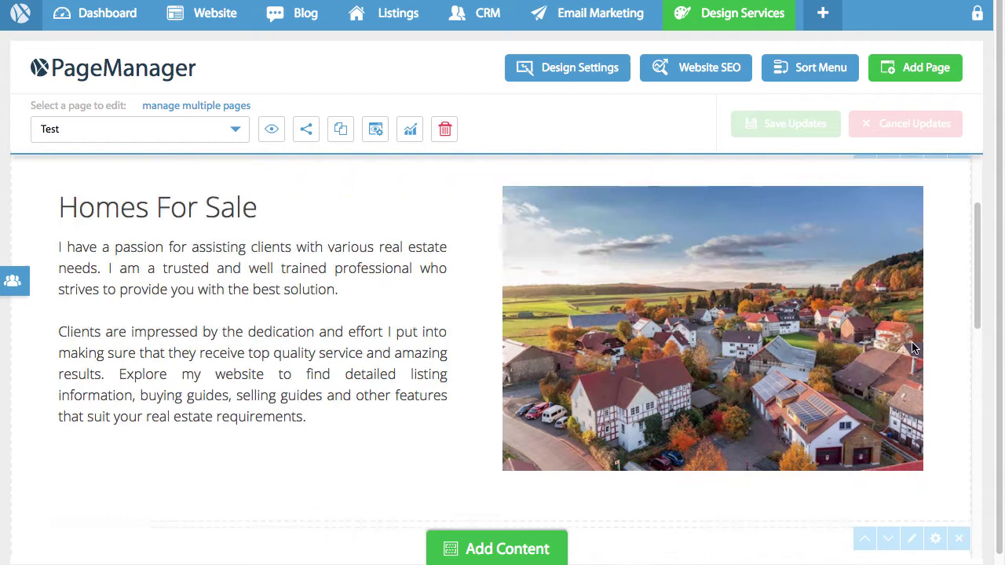
scroll(912, 348, up, 2)
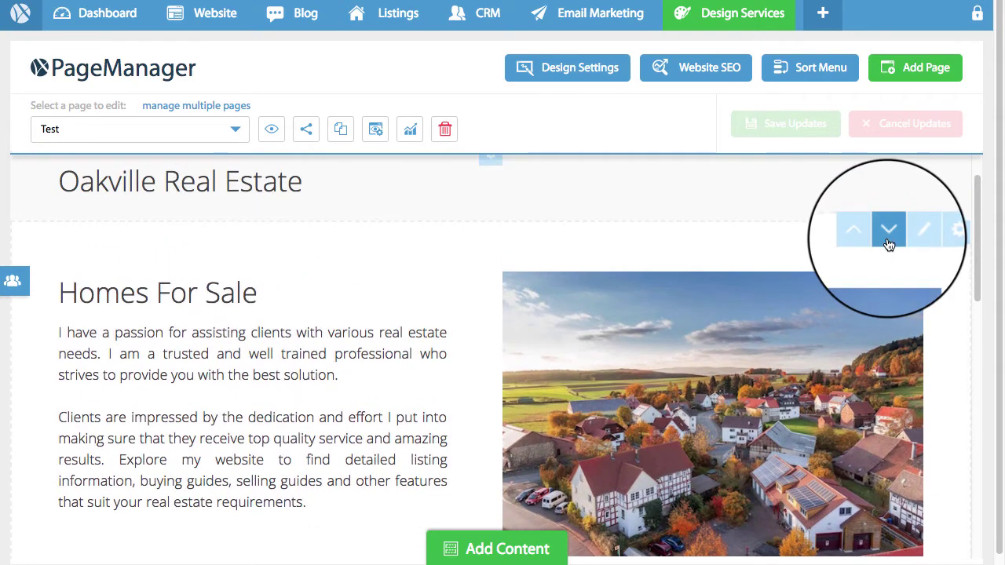
click(887, 236)
click(887, 244)
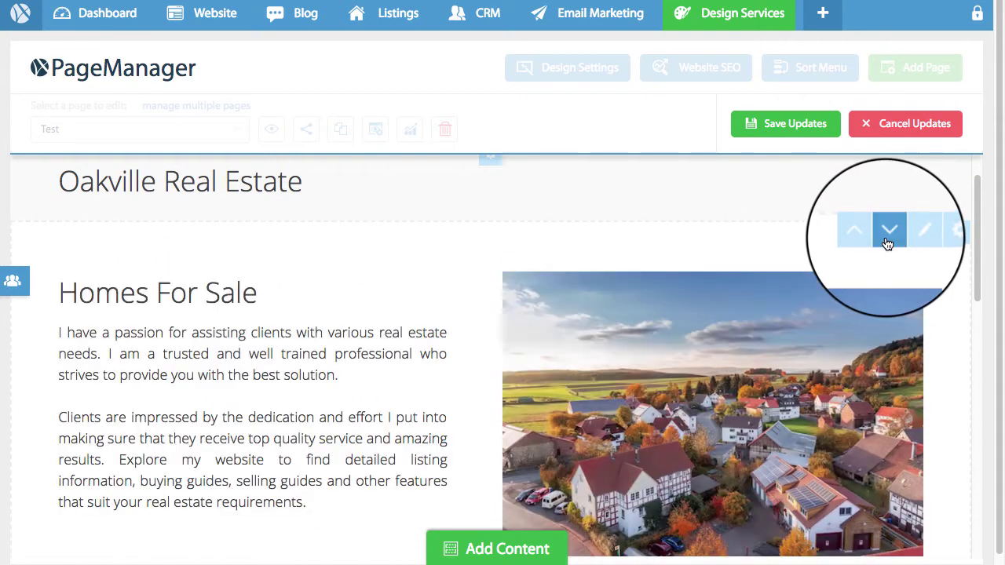
click(887, 244)
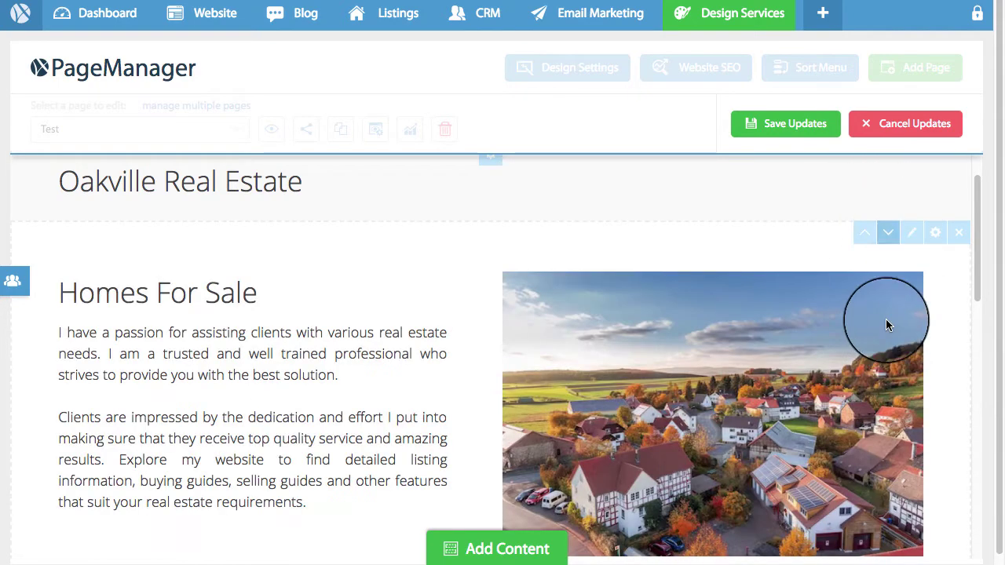
scroll(886, 319, down, 2)
scroll(885, 319, down, 1)
scroll(886, 325, down, 2)
scroll(886, 325, down, 1)
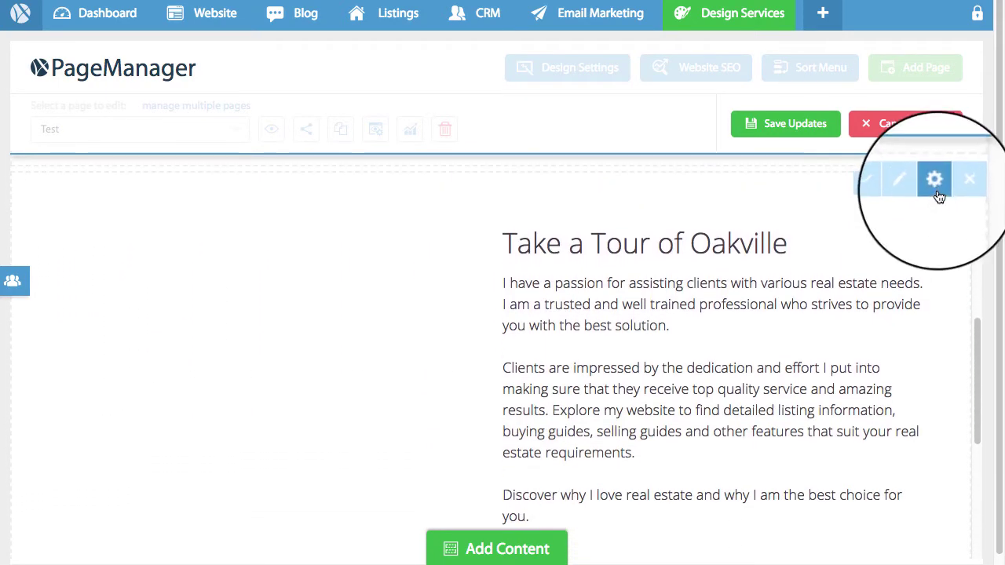
- Pick light grey as the Take a Tour of Oakville section background and save
click(936, 185)
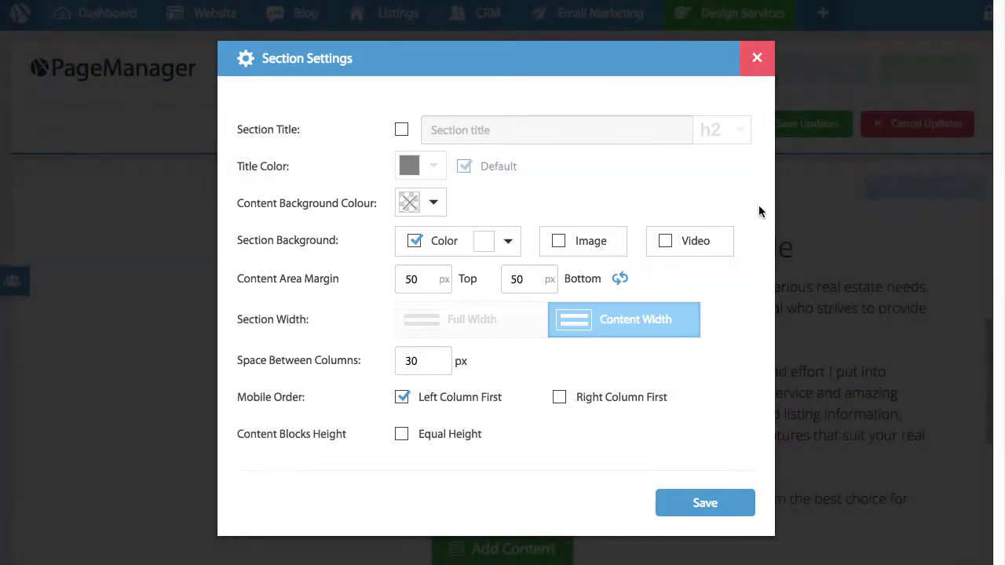
click(499, 246)
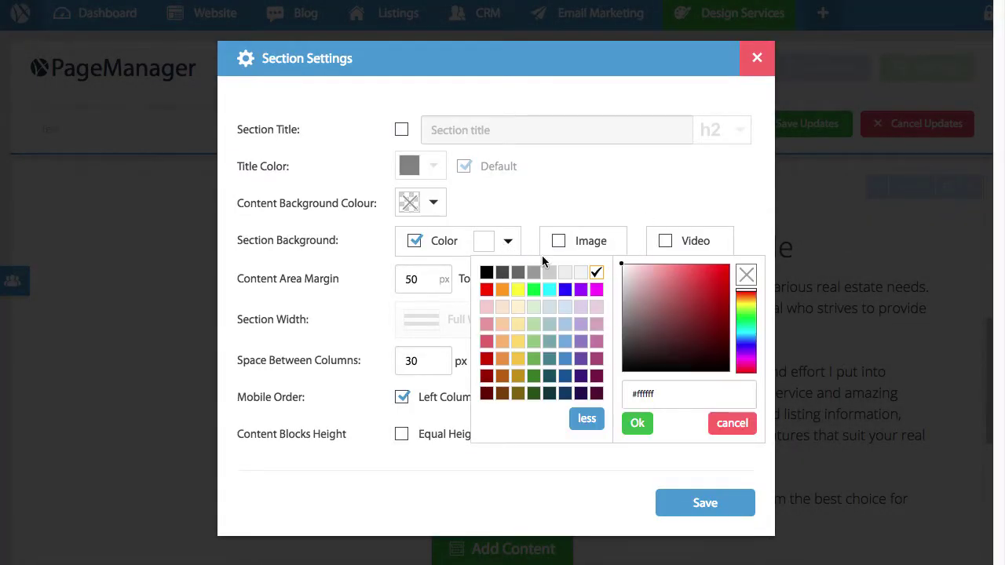
click(579, 274)
click(663, 497)
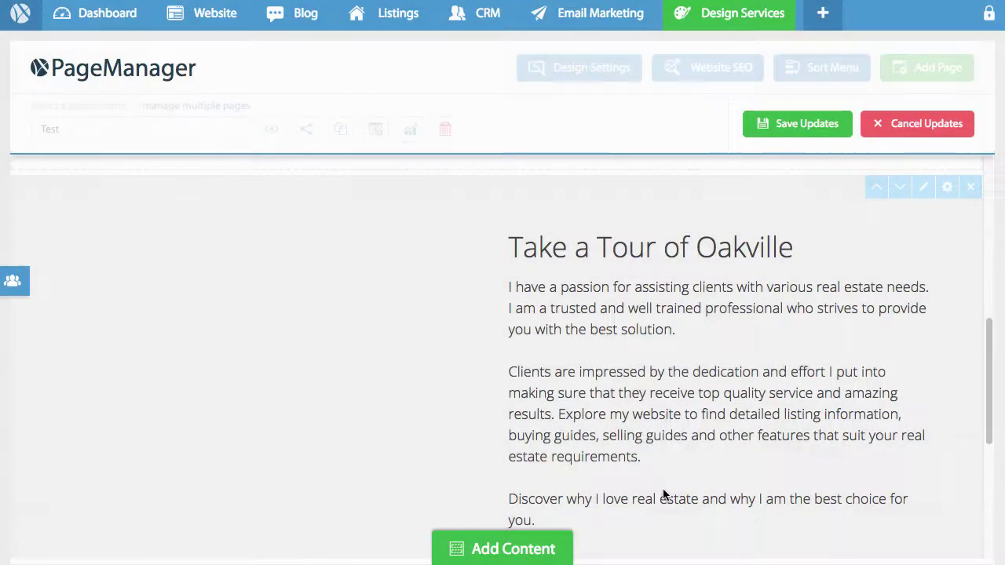
scroll(663, 463, down, 3)
scroll(664, 467, up, 2)
scroll(664, 468, up, 2)
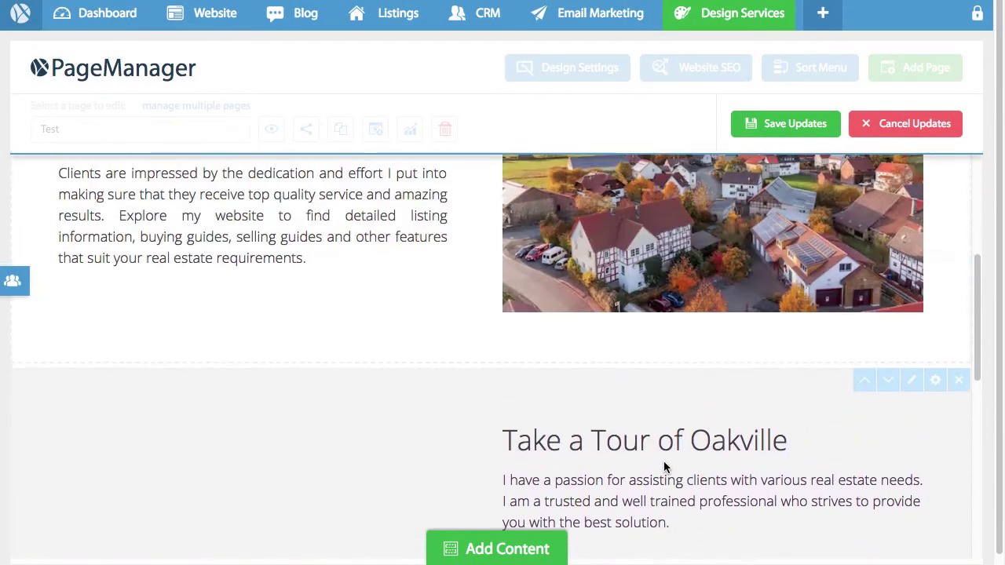
scroll(663, 467, up, 2)
scroll(664, 467, up, 1)
scroll(664, 468, up, 1)
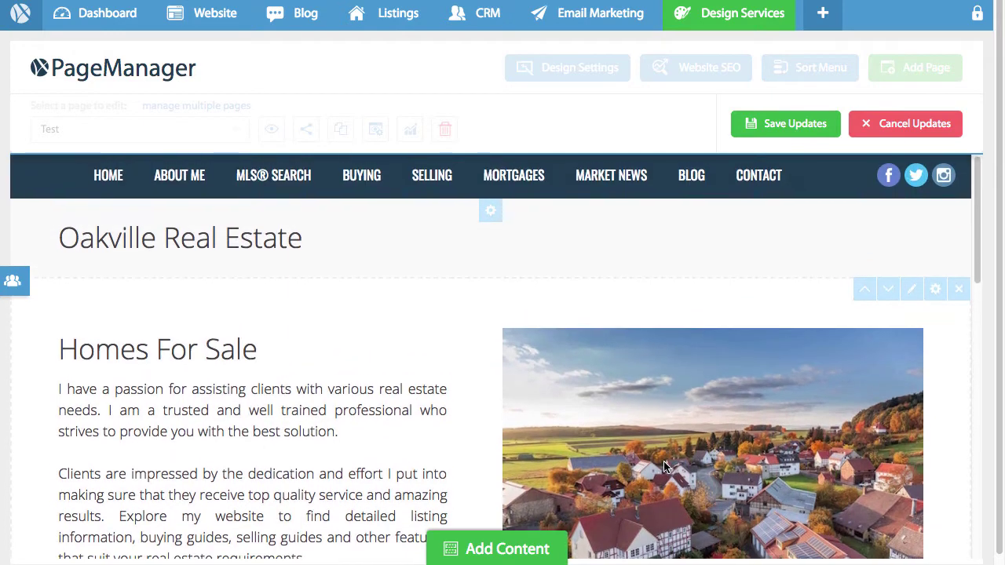
scroll(663, 463, down, 1)
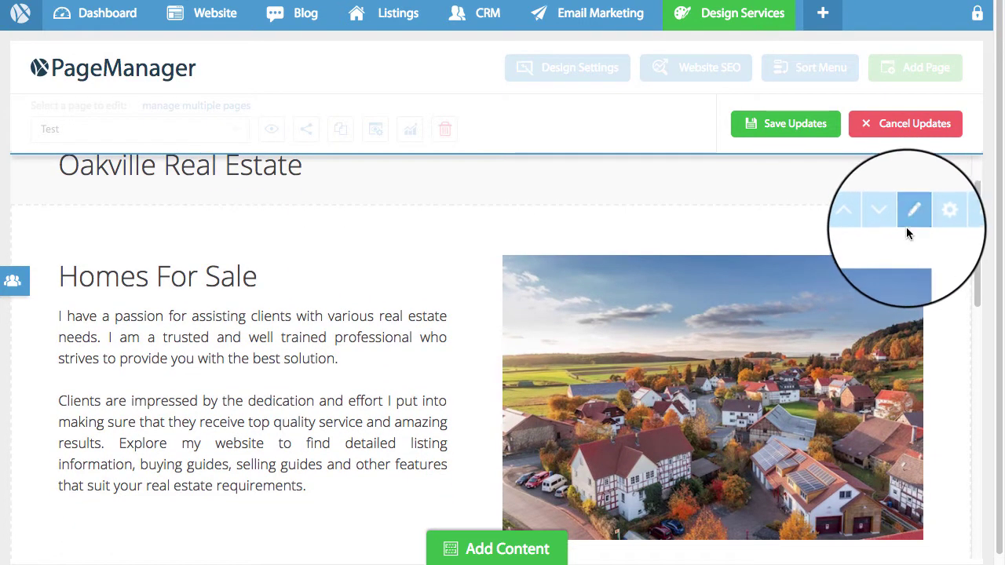
- Prefix the heading with 'Oakville' and replace 'trusted' with 'well known' in the intro
click(911, 217)
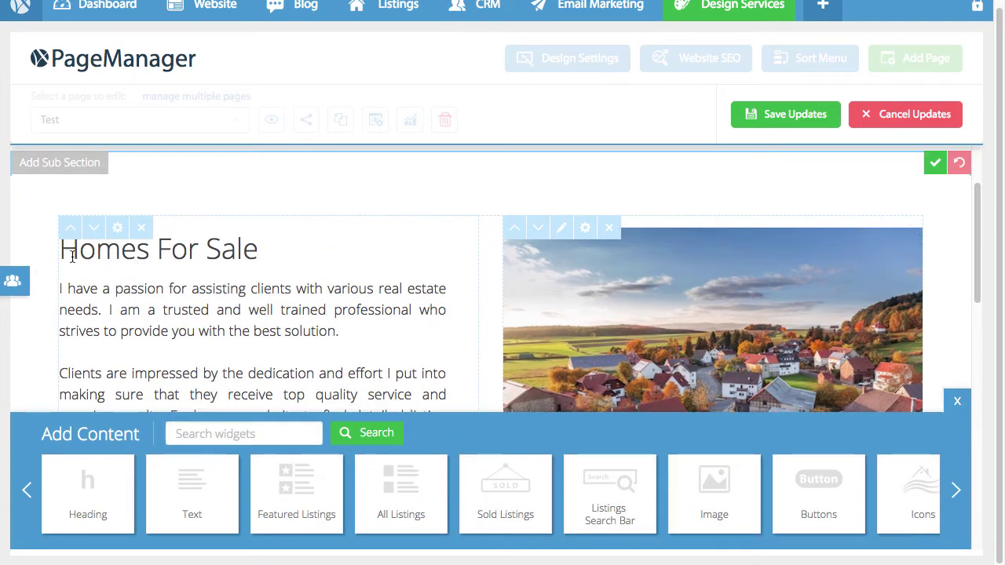
scroll(69, 259, down, 1)
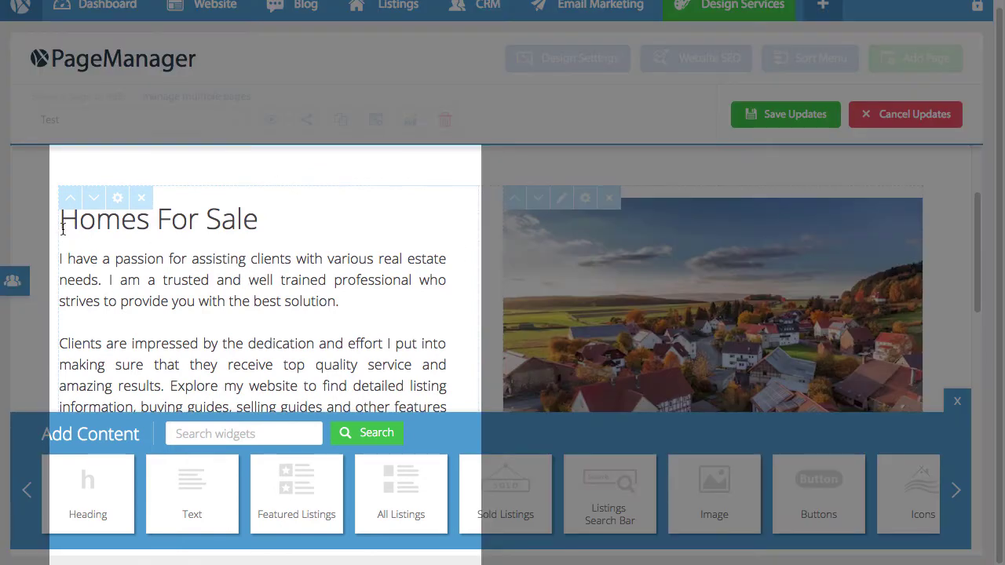
click(62, 229)
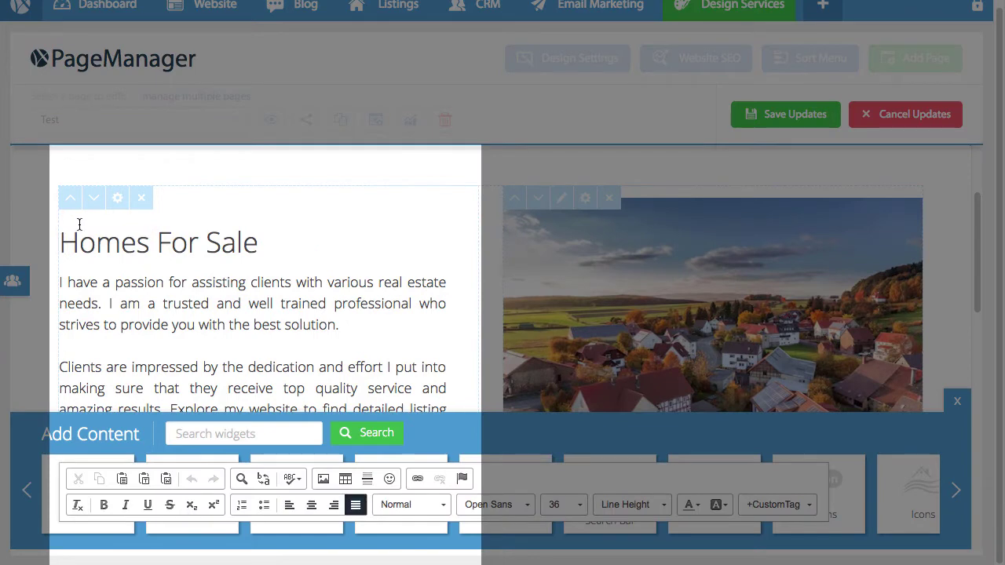
text(Oakville)
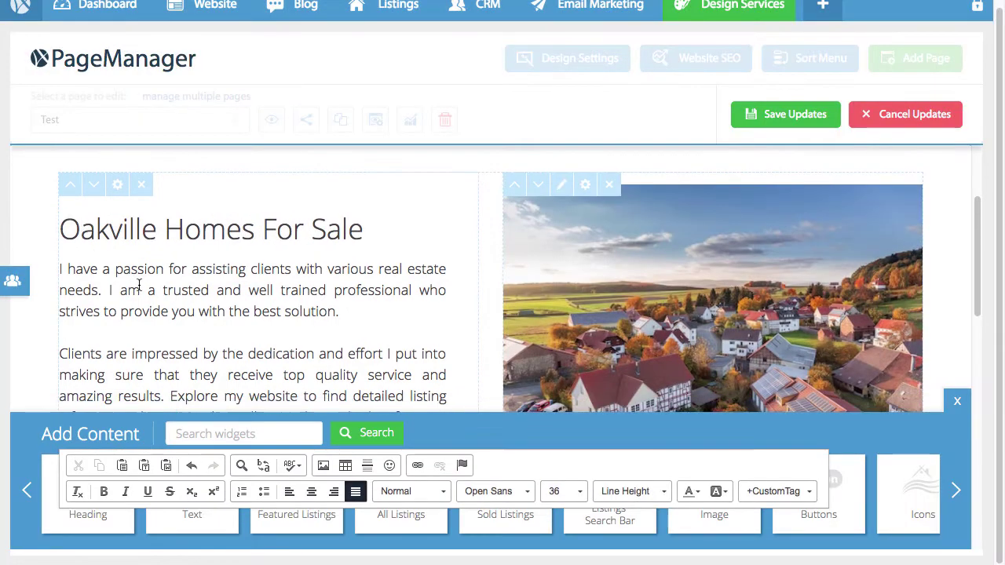
double_click(173, 289)
text(well known)
- Set the 'Oakville Homes For Sale' heading font to Georgia
key(ctrl+Home)
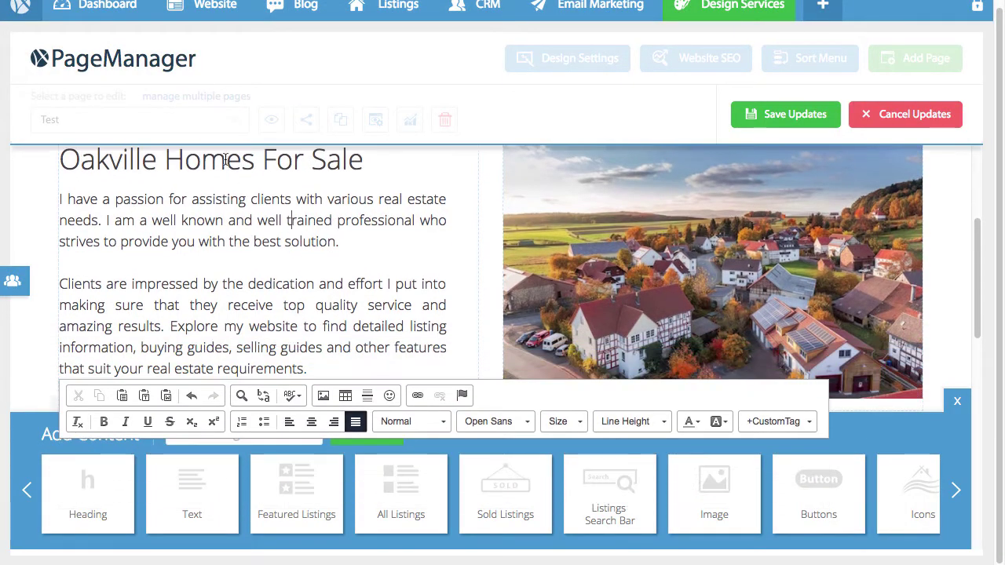
key(shift+End)
click(502, 421)
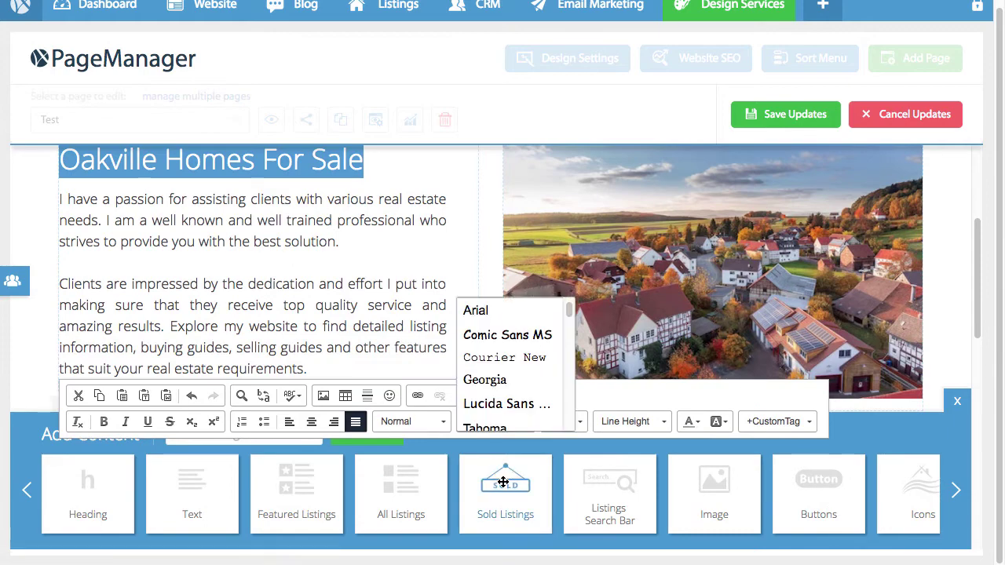
click(479, 381)
click(510, 254)
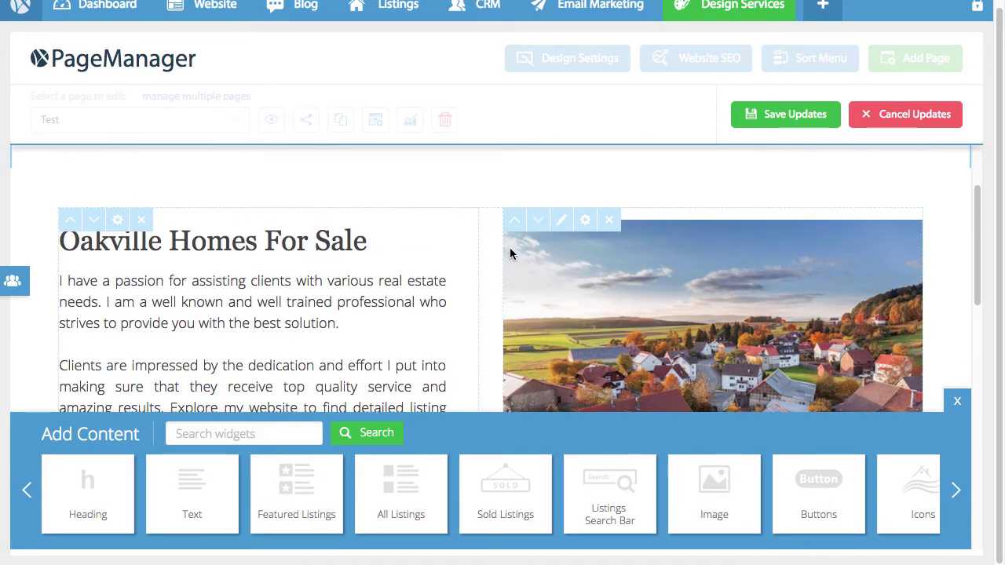
click(509, 254)
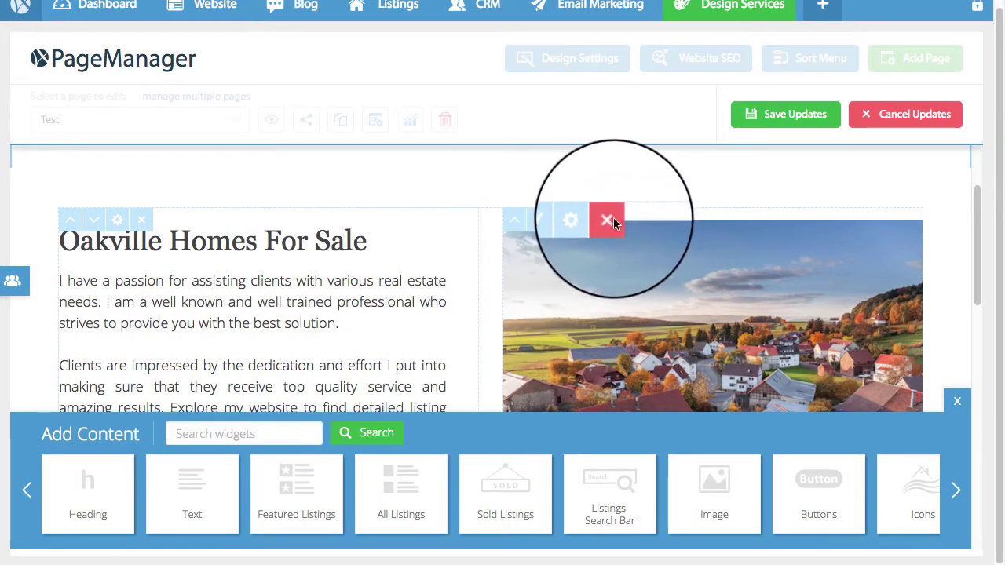
- Delete the village photo and add a new image block with an uploaded house photo
click(607, 220)
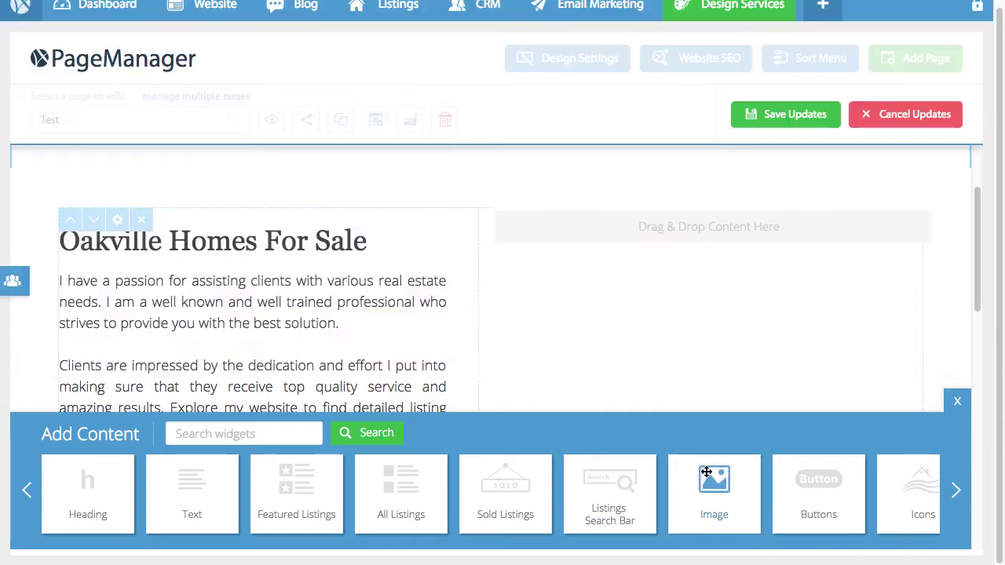
drag(706, 472, 671, 226)
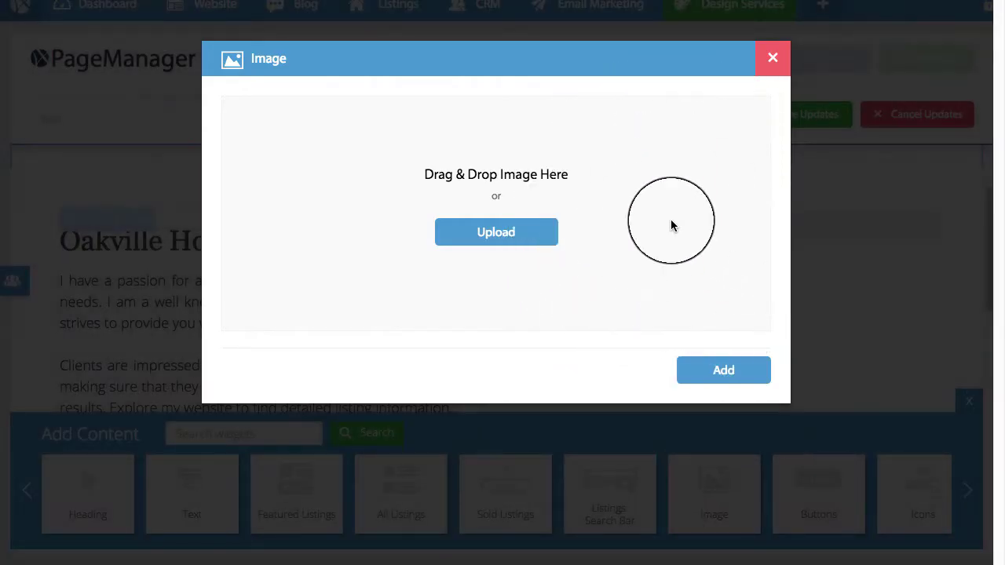
click(671, 226)
click(416, 8)
click(746, 370)
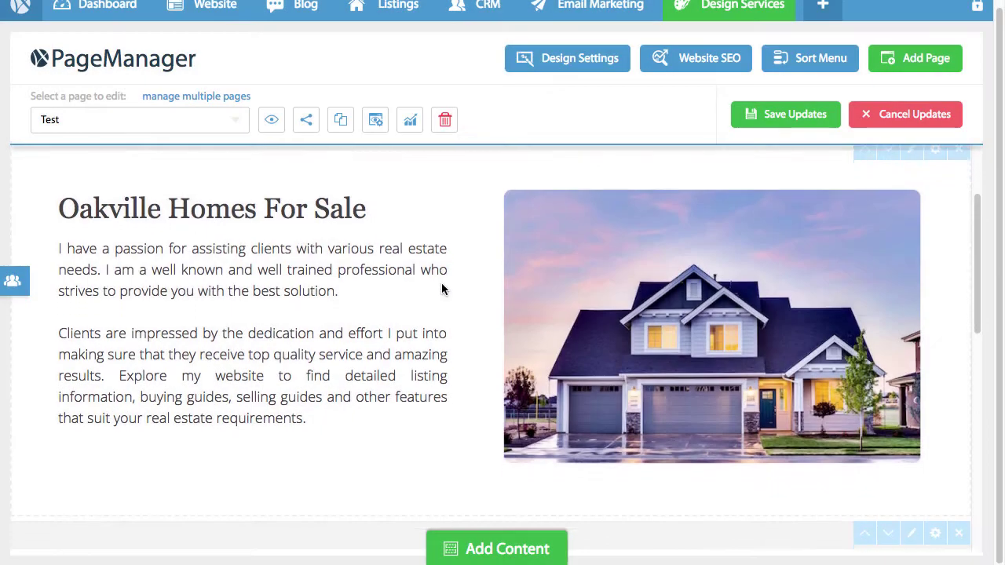
- Scroll down to the Take a Tour of Oakville section and inspect its empty left column
scroll(442, 287, down, 1)
scroll(441, 289, up, 2)
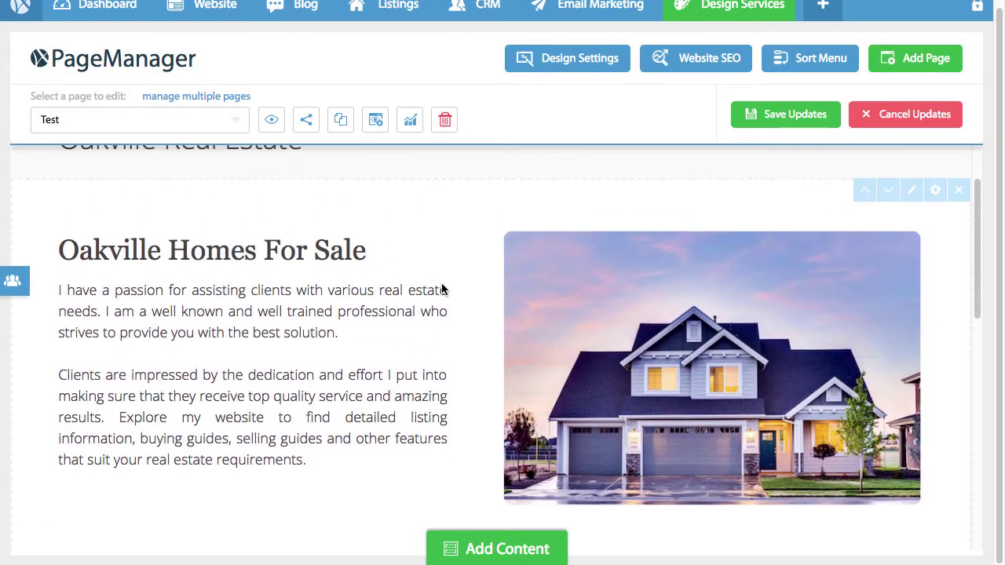
scroll(441, 289, down, 2)
scroll(441, 289, down, 1)
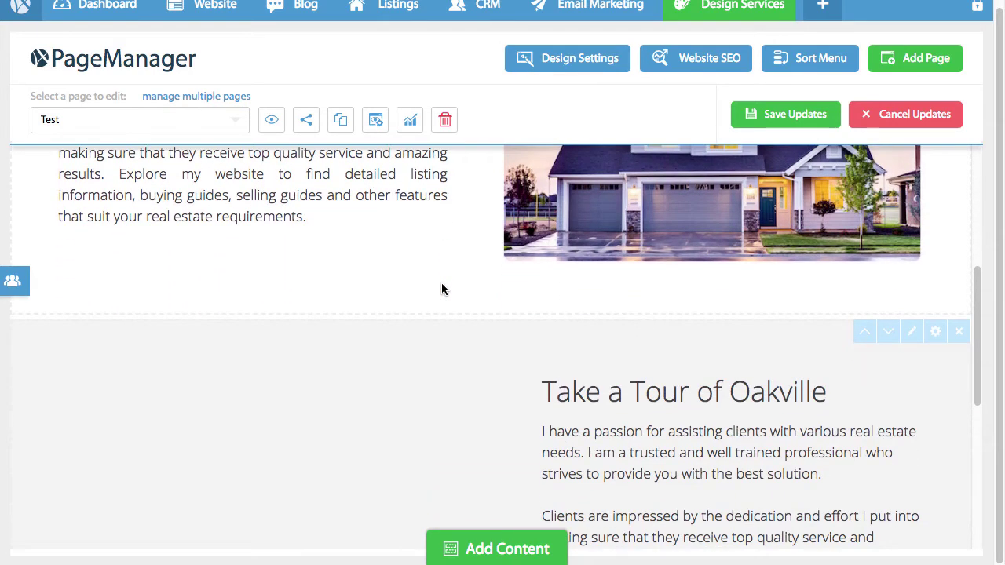
scroll(442, 289, down, 2)
scroll(441, 284, down, 1)
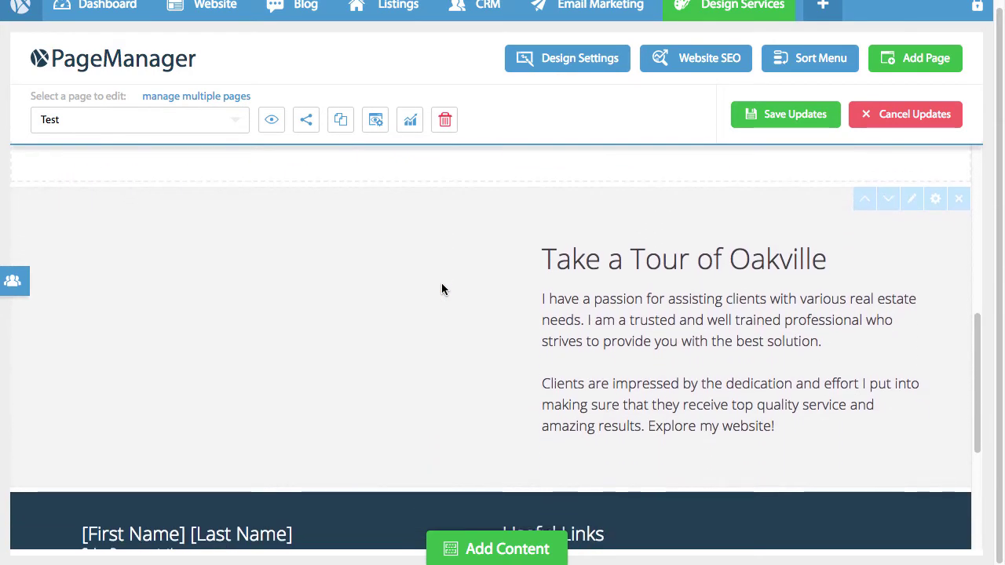
click(442, 285)
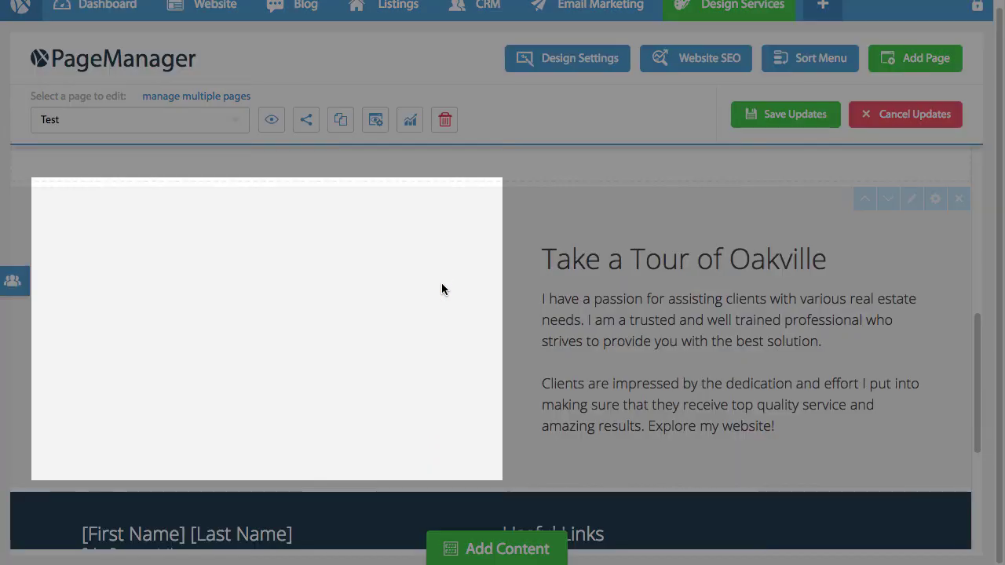
click(800, 322)
- Place a video widget with the pasted YouTube link in the tour section's left column and save
click(909, 209)
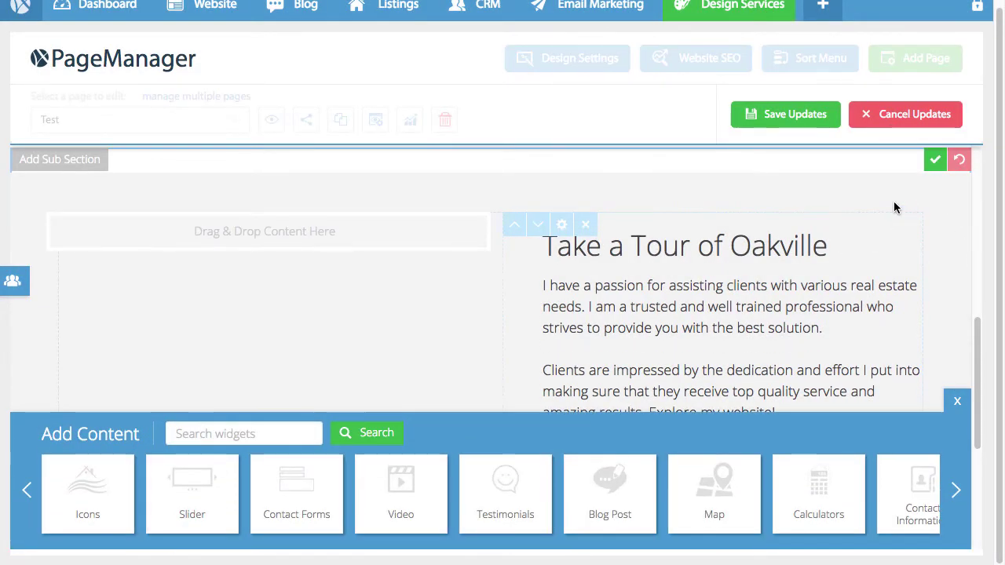
mouse_move(401, 483)
mouse_down()
mouse_move(371, 260)
mouse_move(333, 227)
mouse_up()
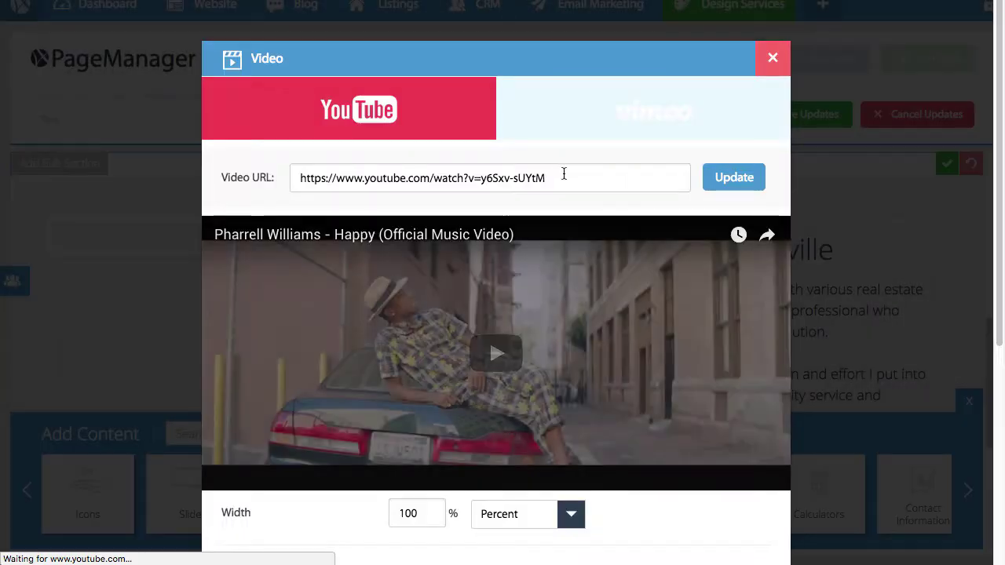
text(https://www.youtube.com/watch?v=72jKBya1jAI)
click(724, 177)
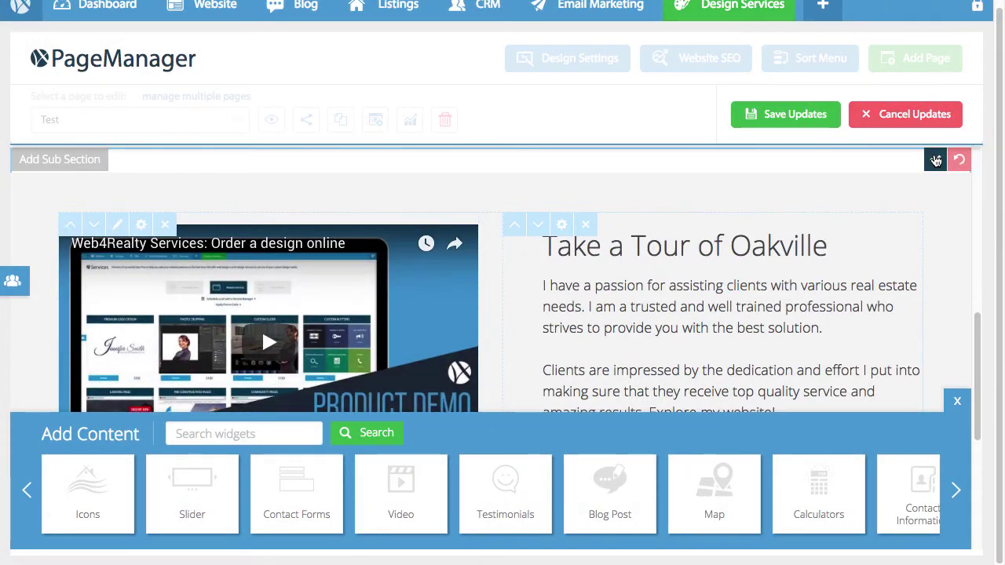
click(935, 159)
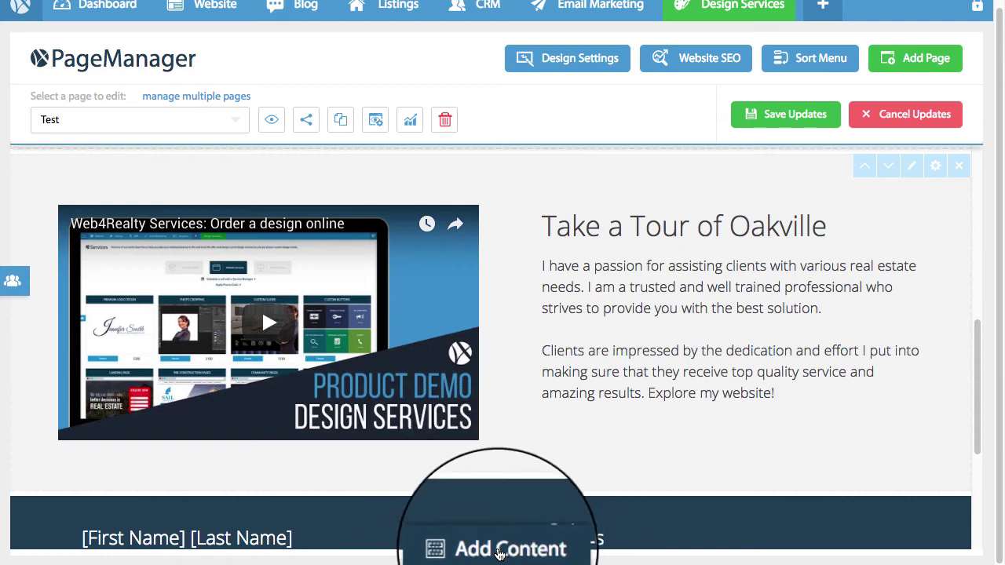
- Add a new one-column content section at the bottom of the Test page
click(499, 549)
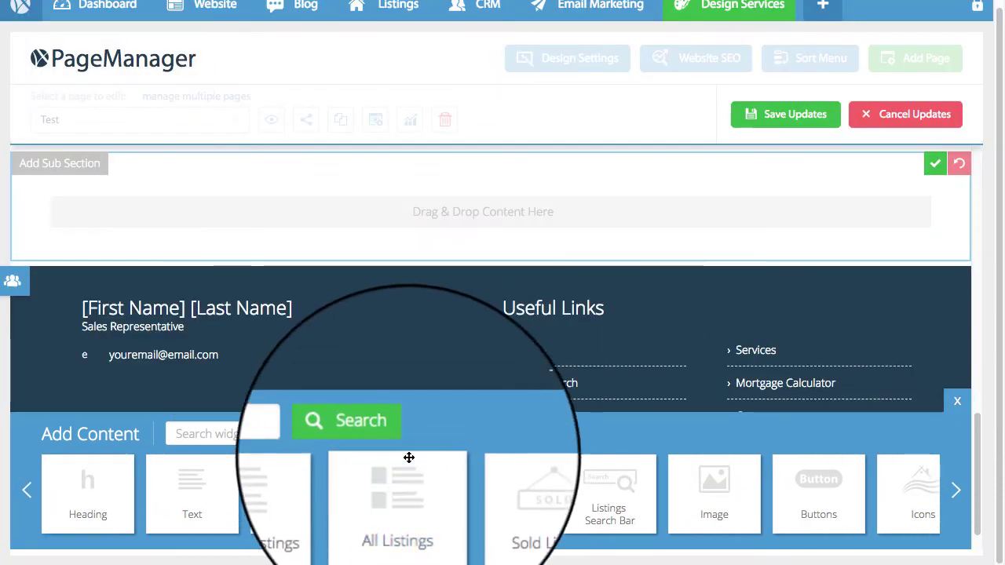
- Add an All Listings widget limited to Residential listings in Oakville
drag(409, 457, 396, 215)
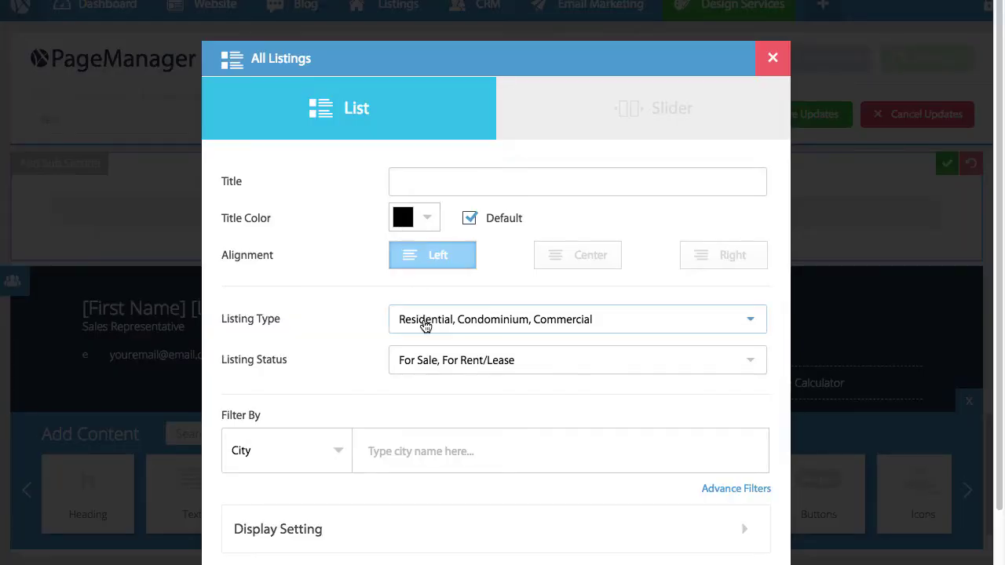
click(424, 326)
click(420, 352)
click(405, 379)
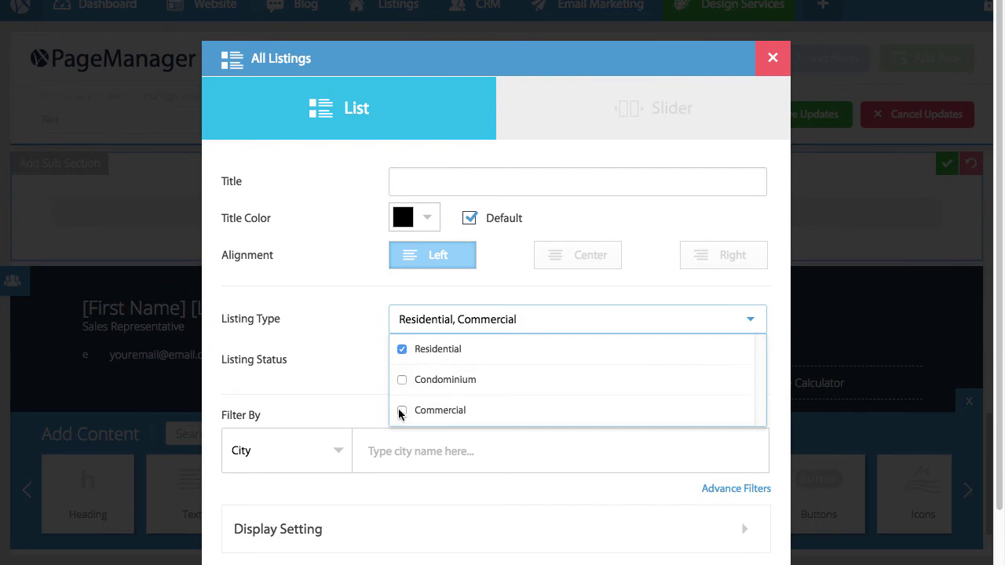
click(401, 411)
click(375, 451)
text(Oakville)
click(396, 496)
scroll(396, 501, down, 1)
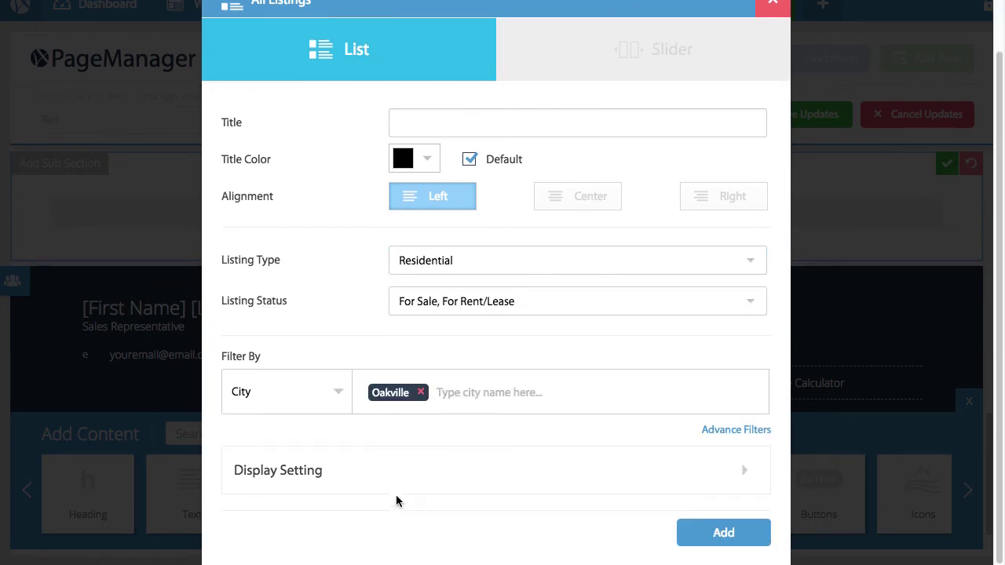
click(683, 534)
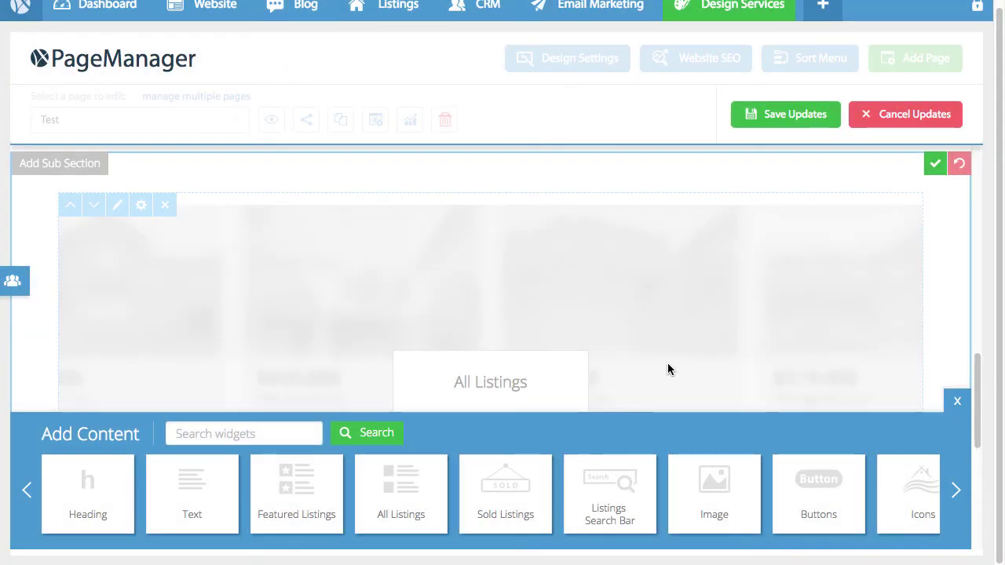
- Confirm the new listings section and save the page updates
scroll(668, 369, down, 3)
scroll(668, 369, up, 3)
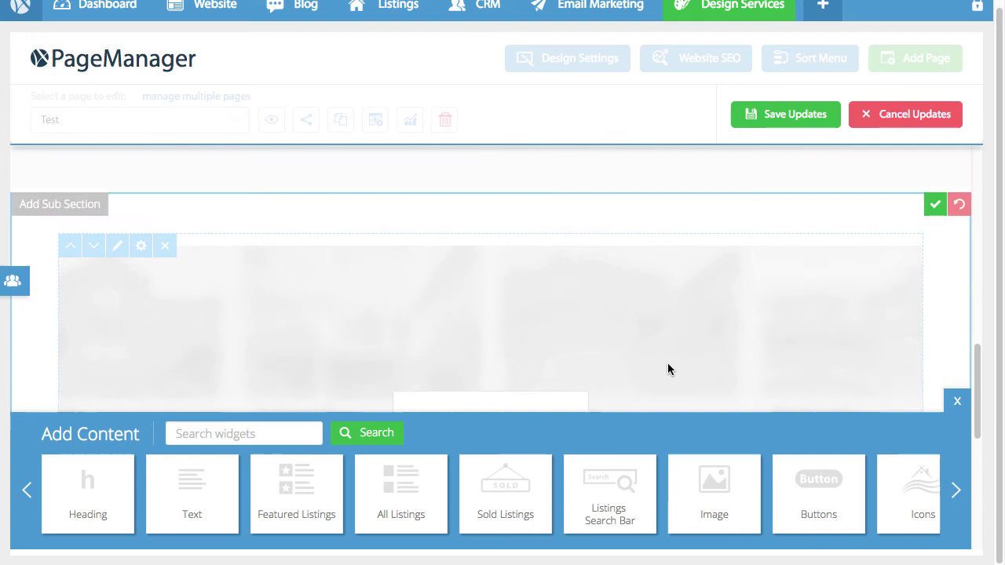
click(933, 207)
click(801, 118)
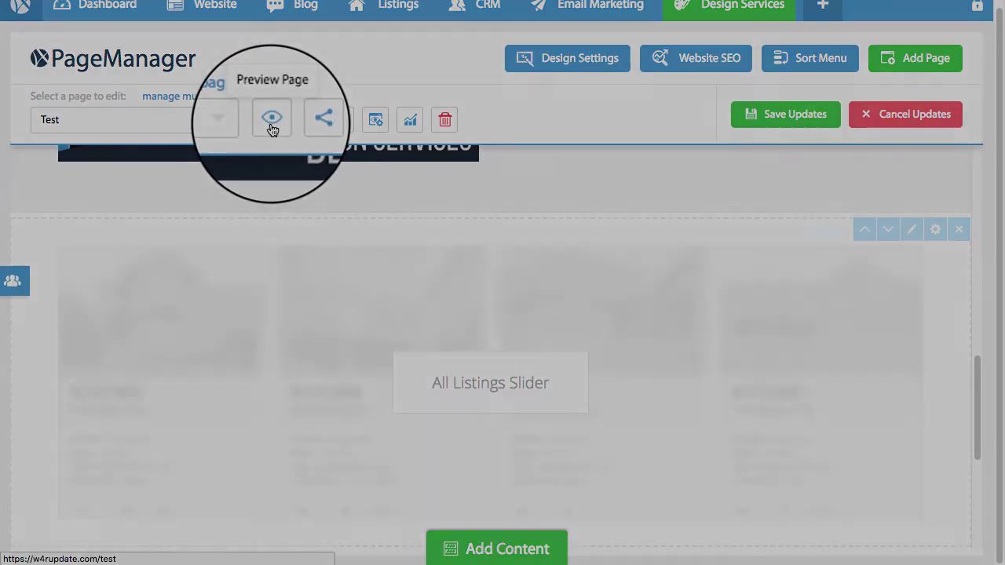
- Open the live page preview and scroll down to the listings slider
click(272, 119)
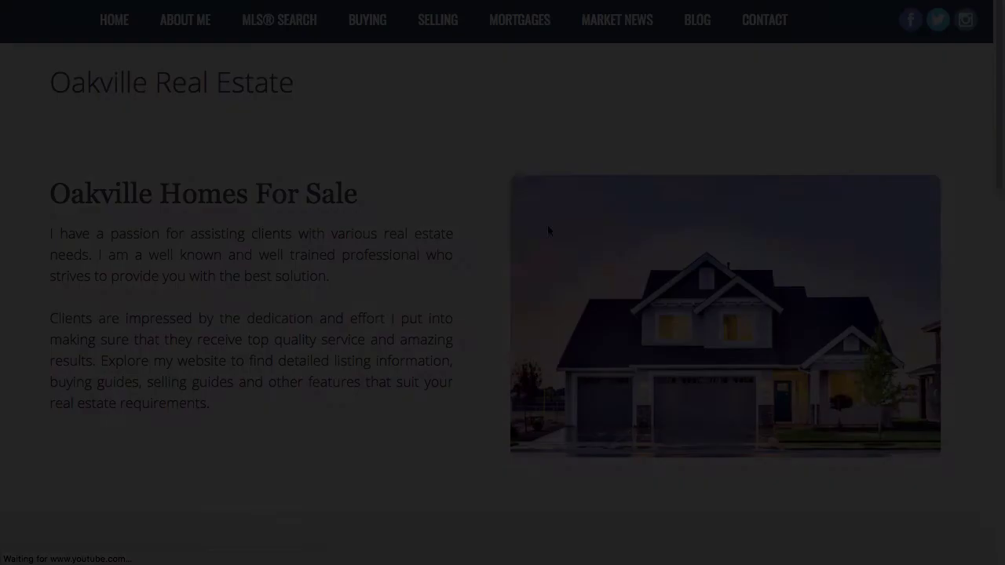
scroll(557, 233, down, 2)
scroll(557, 233, down, 3)
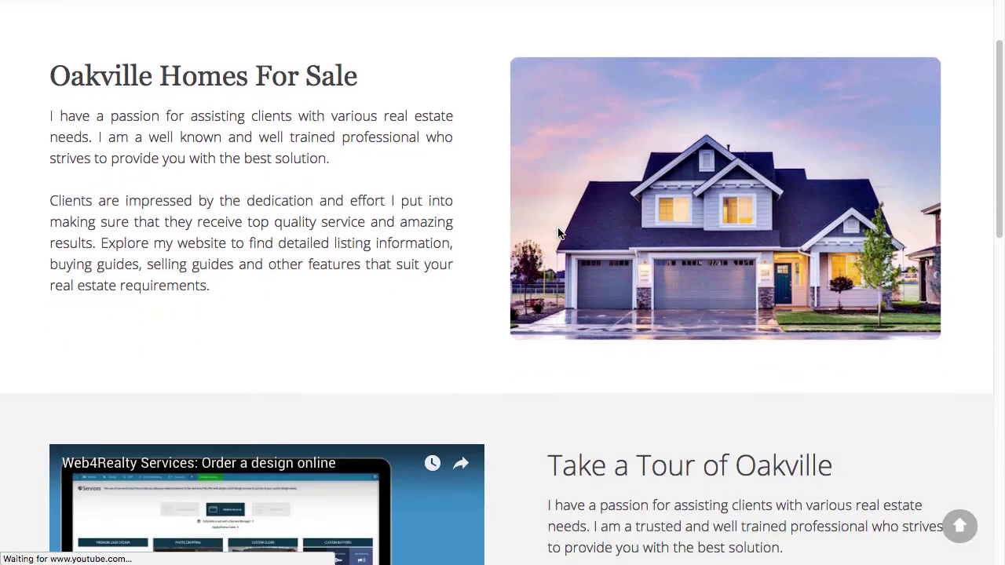
scroll(557, 233, down, 2)
scroll(557, 233, down, 1)
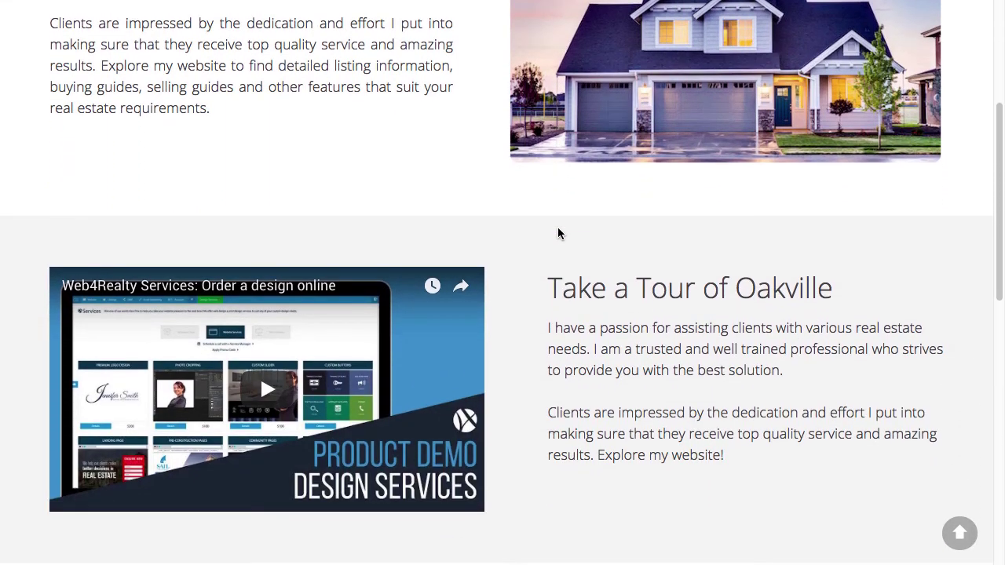
scroll(558, 233, down, 3)
scroll(558, 234, down, 2)
scroll(559, 233, down, 4)
scroll(559, 234, down, 3)
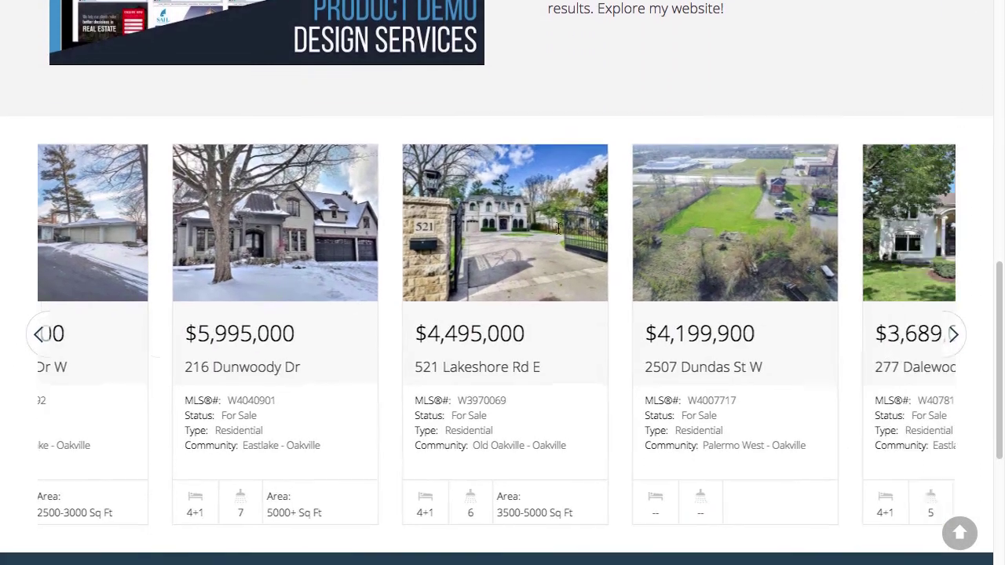
- Advance the Oakville listings slider twice, then scroll back up
click(953, 328)
click(953, 327)
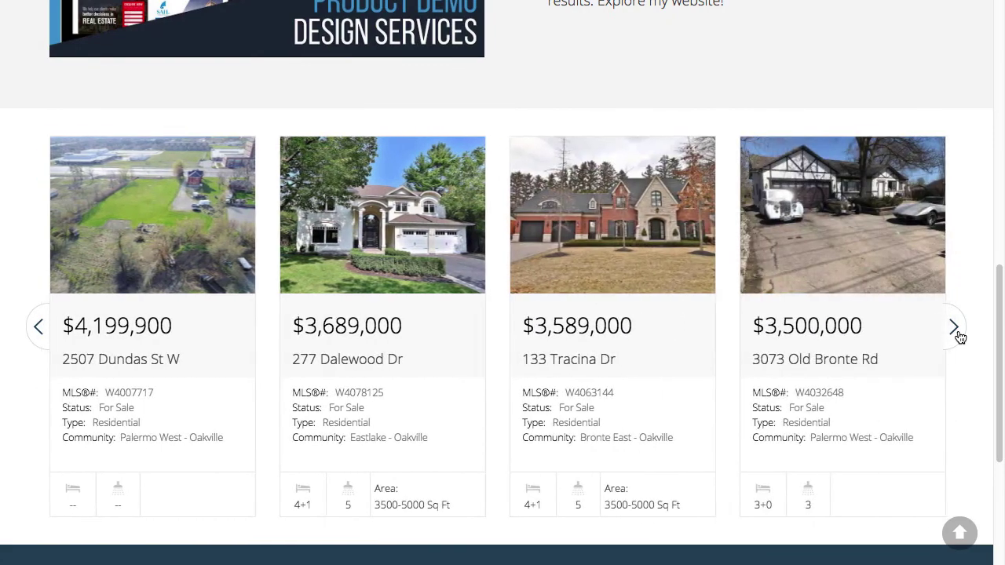
scroll(958, 336, up, 4)
scroll(959, 336, up, 2)
scroll(959, 337, up, 3)
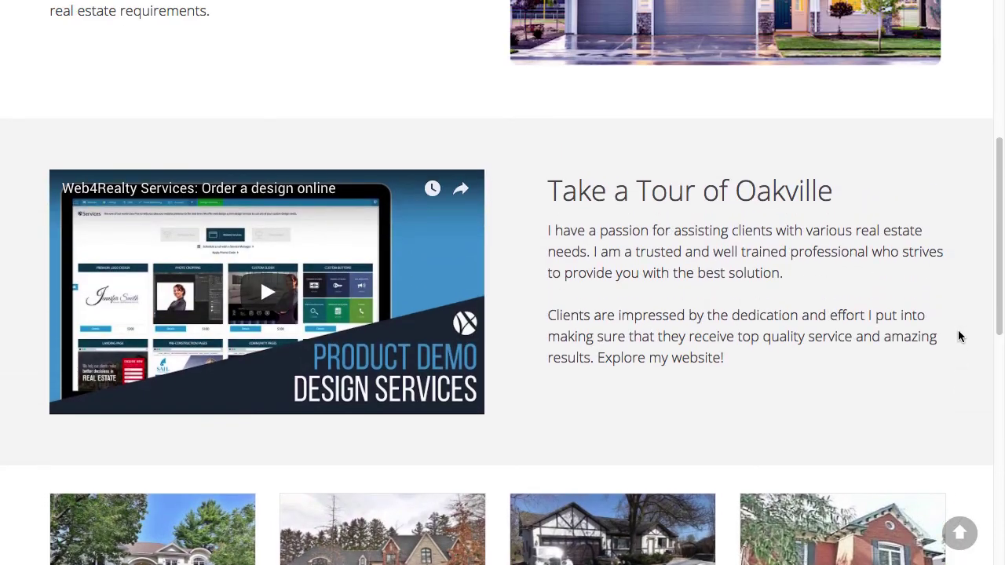